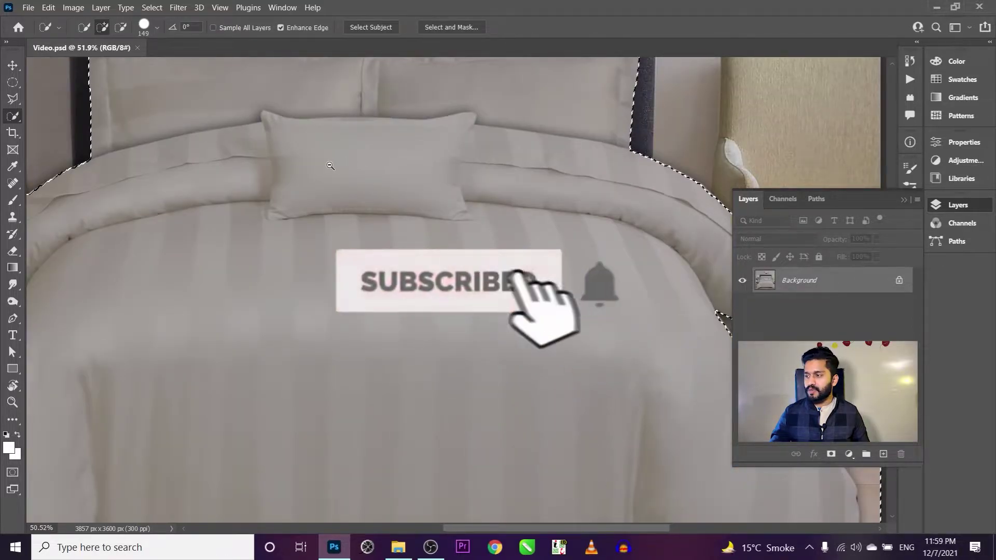
# - Subtract the books and nightstand from the bed selection using Quick Selection in Subtract mode
pyautogui.scroll(-3, 332, 165)
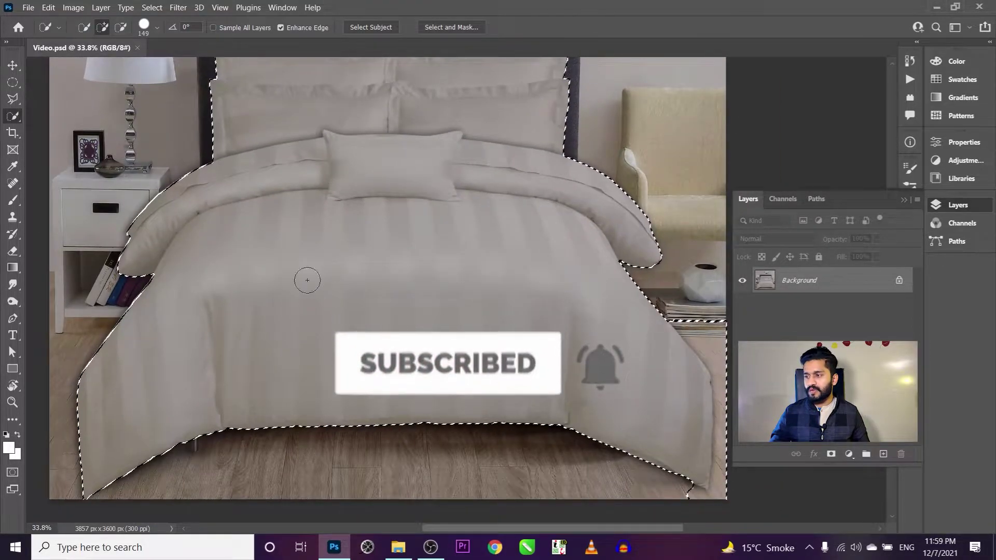
pyautogui.scroll(8, 648, 290)
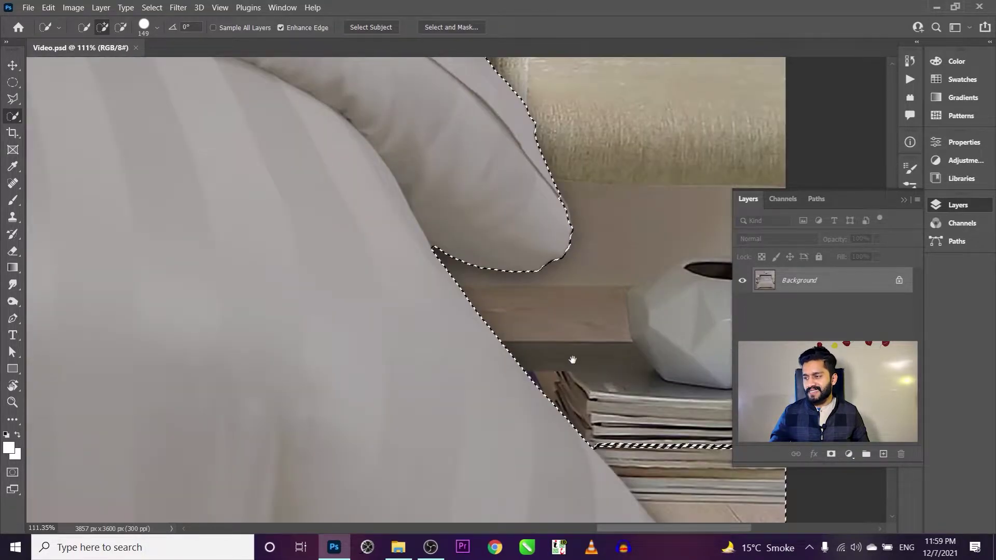
pyautogui.moveTo(573, 360); pyautogui.dragTo(212, 76)
pyautogui.keyDown('alt'); pyautogui.click(342, 156); pyautogui.keyUp('alt')
pyautogui.click(443, 215)
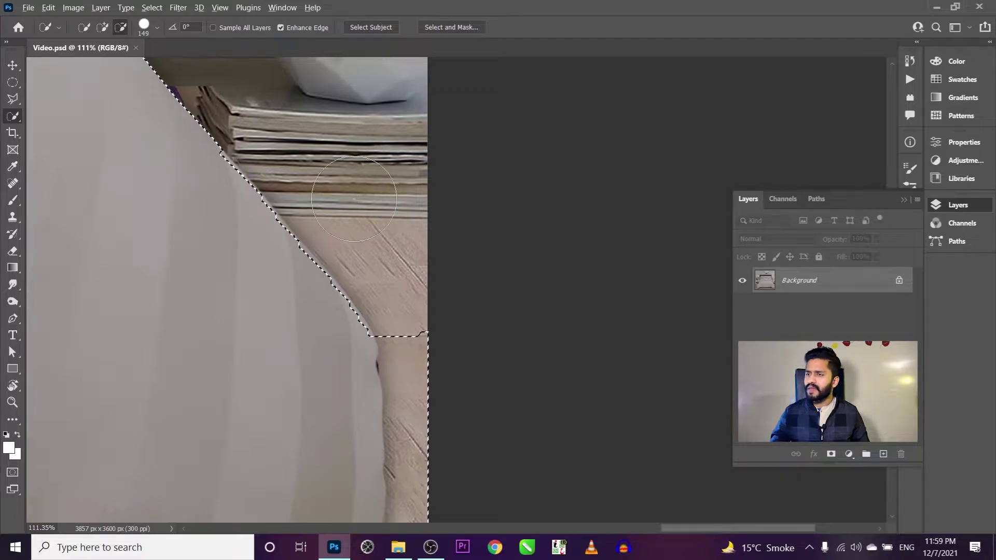
pyautogui.moveTo(354, 199); pyautogui.dragTo(335, 211)
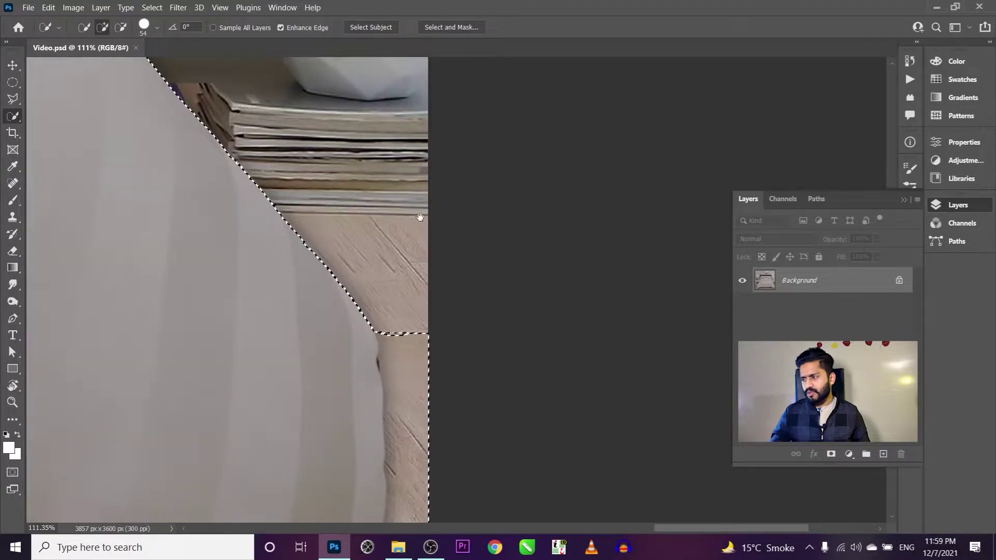
# - Trim the floor below the bed's bottom-right corner out of the selection with a smaller brush
pyautogui.moveTo(407, 391)
pyautogui.mouseDown()
pyautogui.moveTo(462, 232)
pyautogui.moveTo(484, 468)
pyautogui.mouseUp()
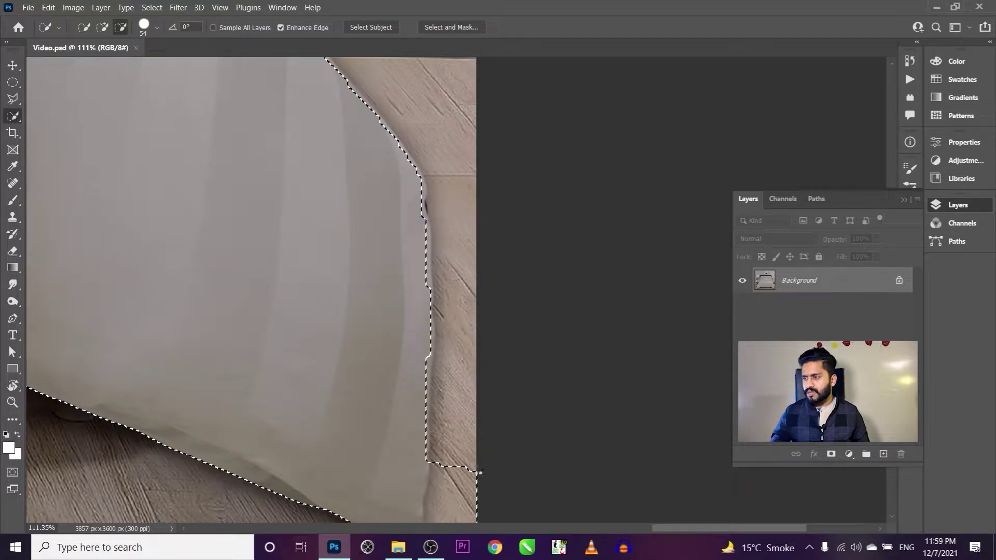
pyautogui.moveTo(395, 444)
pyautogui.mouseDown()
pyautogui.moveTo(421, 254)
pyautogui.moveTo(473, 403)
pyautogui.mouseUp()
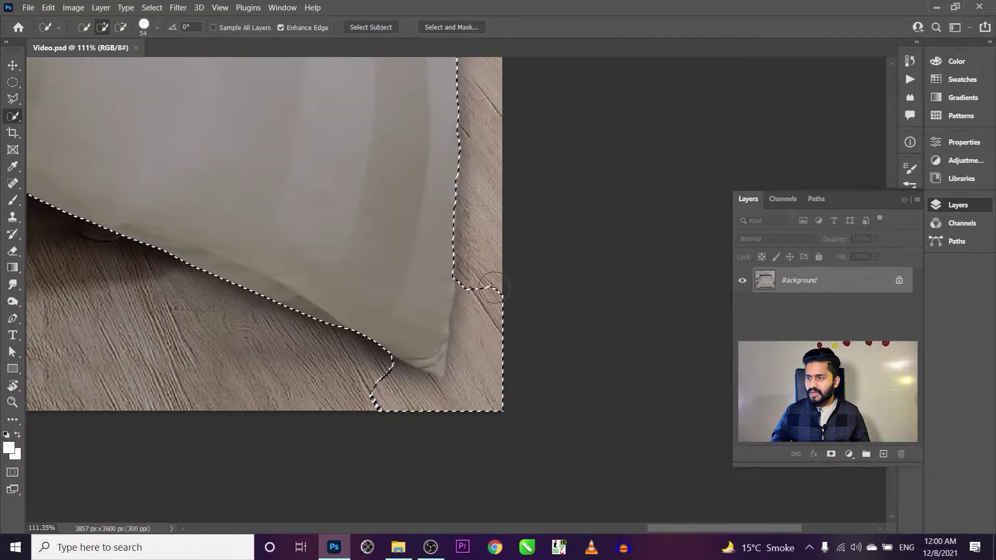
pyautogui.moveTo(381, 389); pyautogui.dragTo(372, 381)
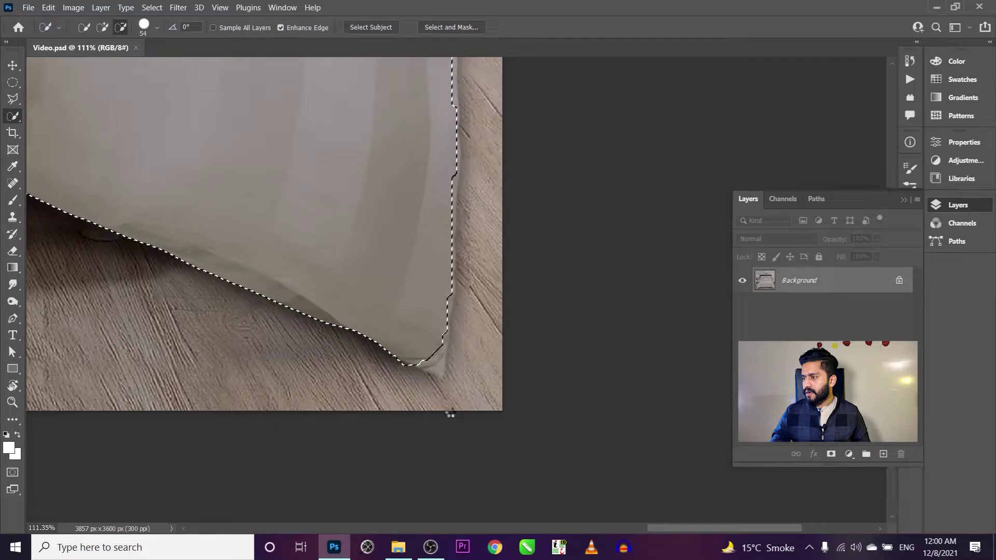
pyautogui.scroll(4, 456, 405)
pyautogui.scroll(2, 457, 406)
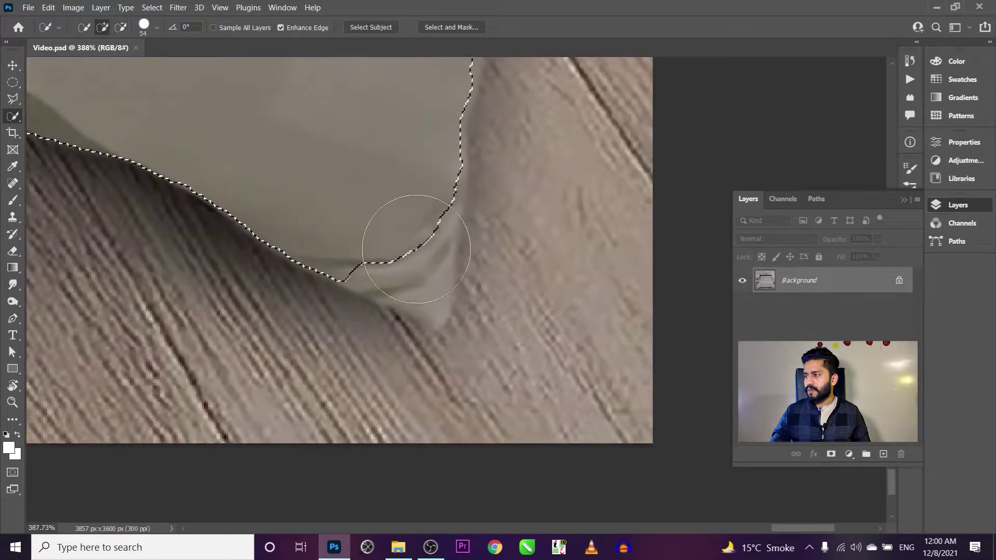
pyautogui.moveTo(413, 259); pyautogui.dragTo(385, 266)
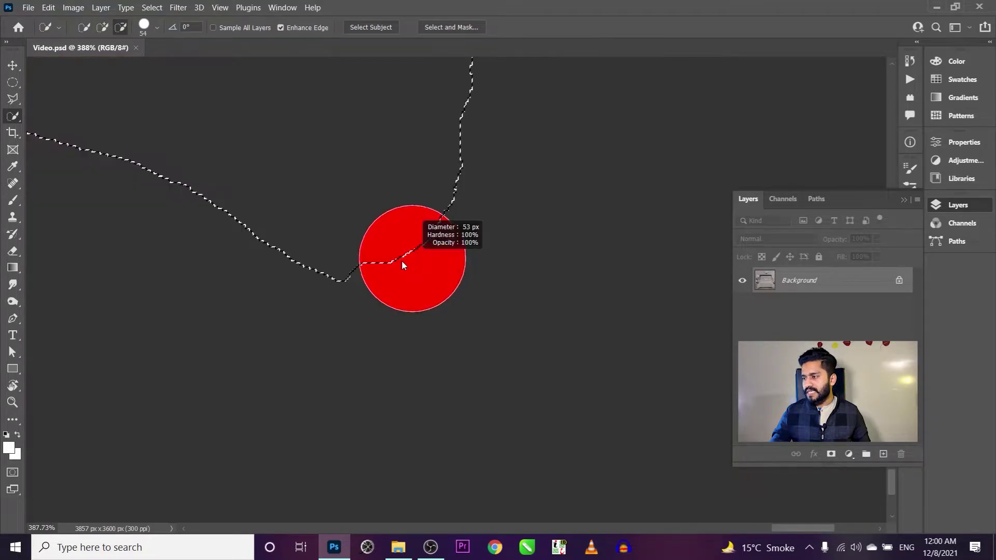
pyautogui.hotkey('ctrl', '0')
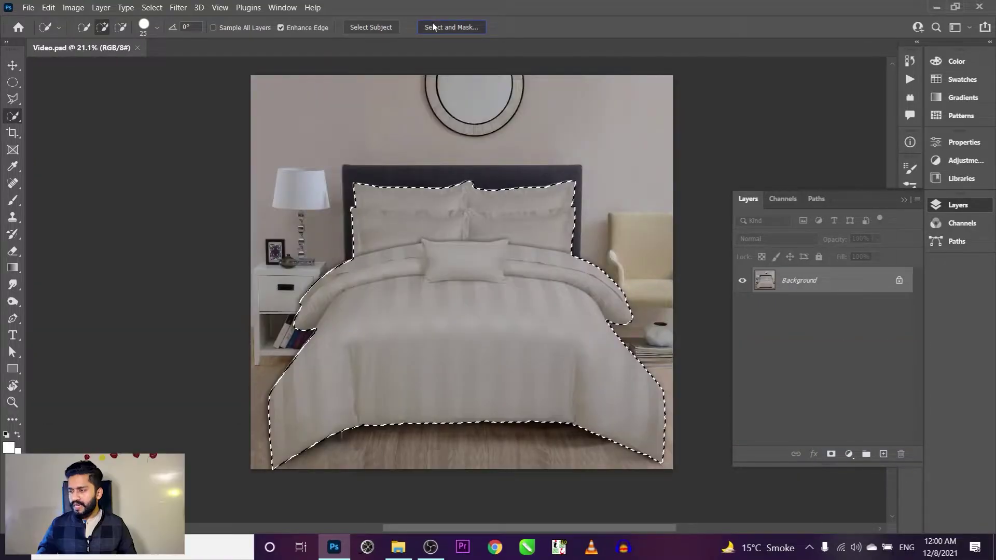
pyautogui.click(434, 27)
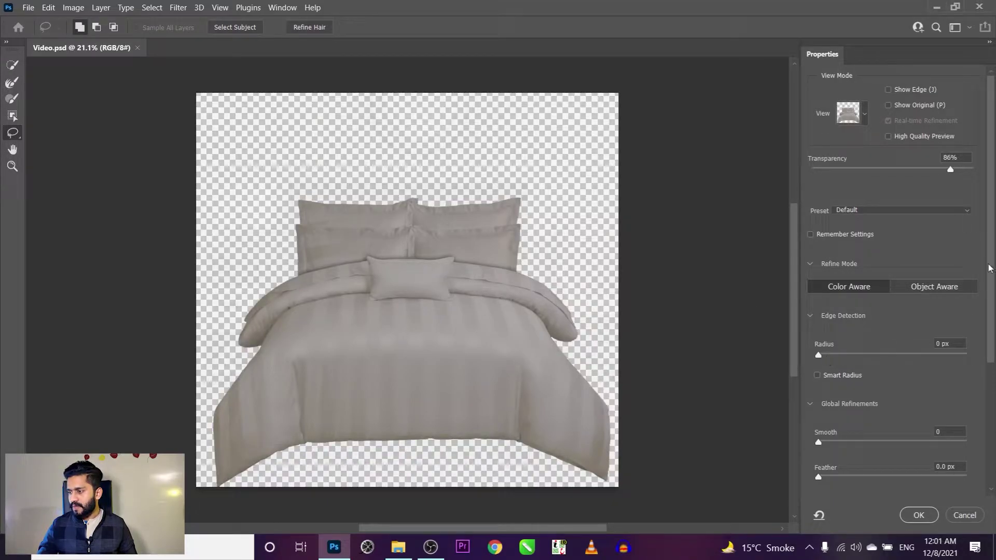
# - Inspect the pillow and bedspread edges of the selection in Select and Mask
pyautogui.moveTo(320, 201)
pyautogui.mouseDown()
pyautogui.moveTo(382, 232)
pyautogui.moveTo(238, 300)
pyautogui.mouseUp()
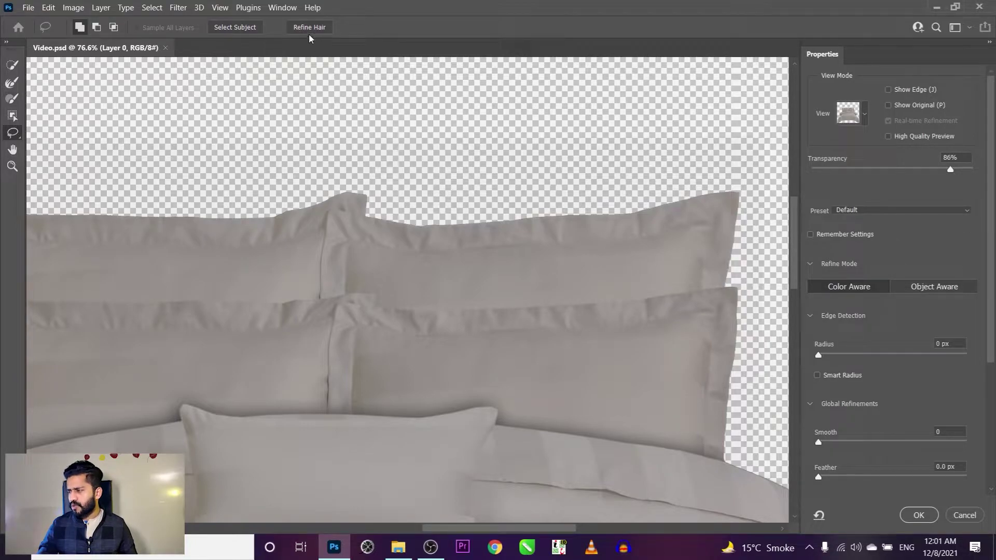
pyautogui.keyDown('alt'); pyautogui.click(441, 126); pyautogui.keyUp('alt')
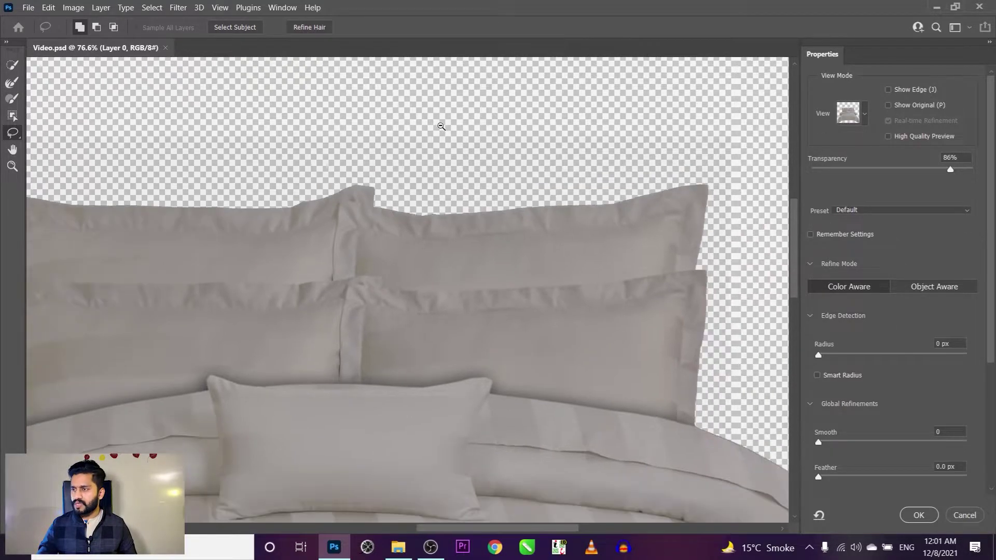
pyautogui.scroll(-3, 442, 127)
pyautogui.scroll(-3, 441, 234)
pyautogui.scroll(-3, 439, 236)
pyautogui.scroll(-1, 439, 236)
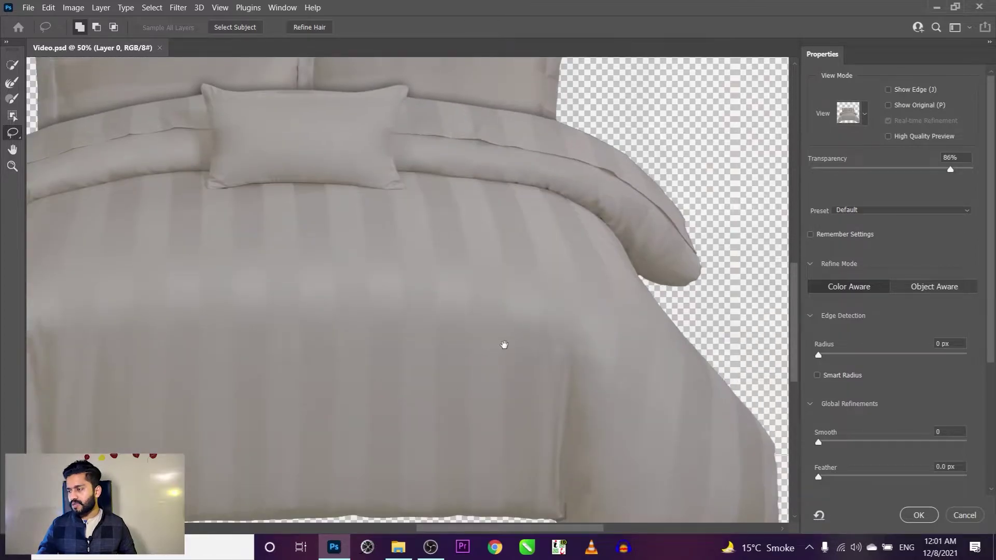
pyautogui.scroll(-3, 503, 345)
pyautogui.moveTo(322, 379)
pyautogui.mouseDown()
pyautogui.moveTo(568, 395)
pyautogui.moveTo(322, 451)
pyautogui.mouseUp()
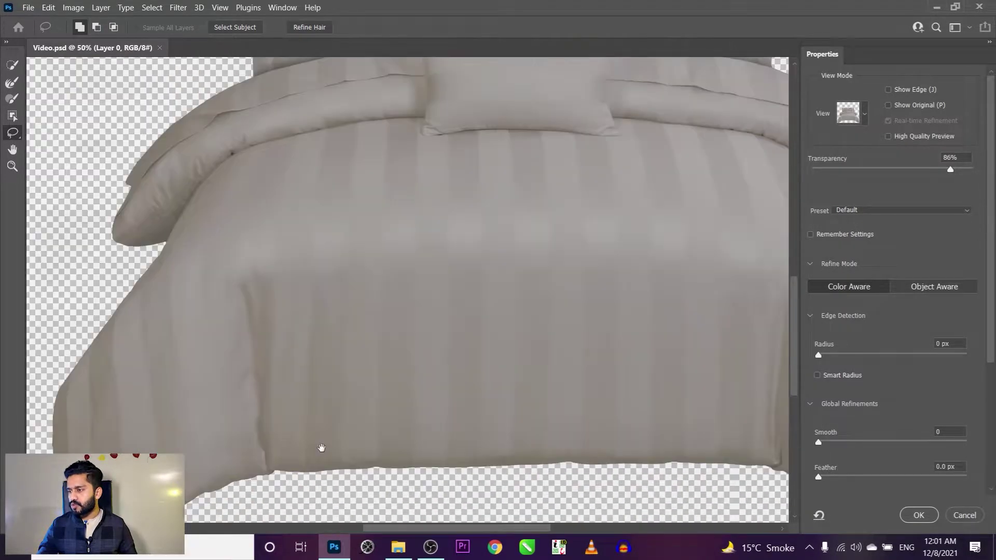
pyautogui.scroll(-5, 989, 294)
pyautogui.scroll(-1, 988, 295)
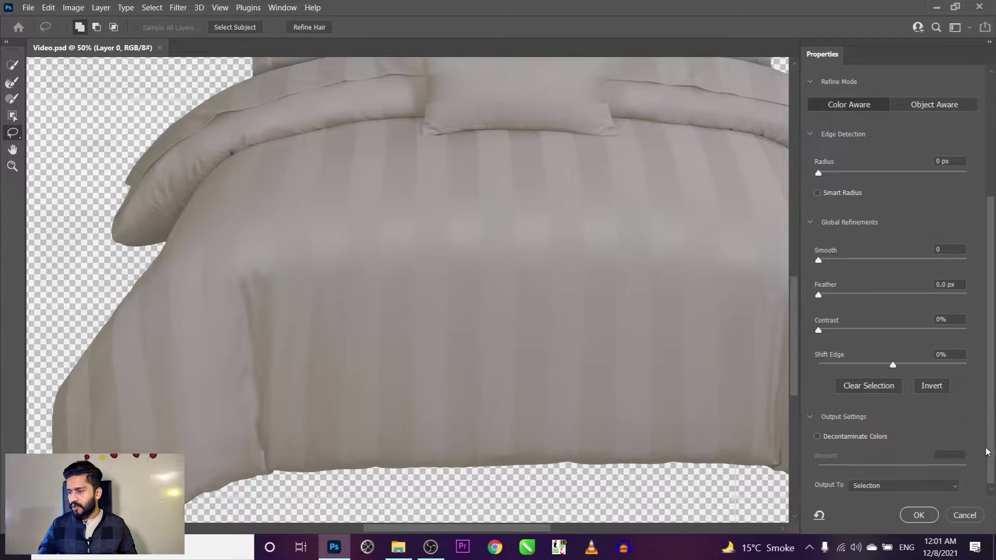
# - Output the refined selection to a New Layer with Layer Mask
pyautogui.click(878, 486)
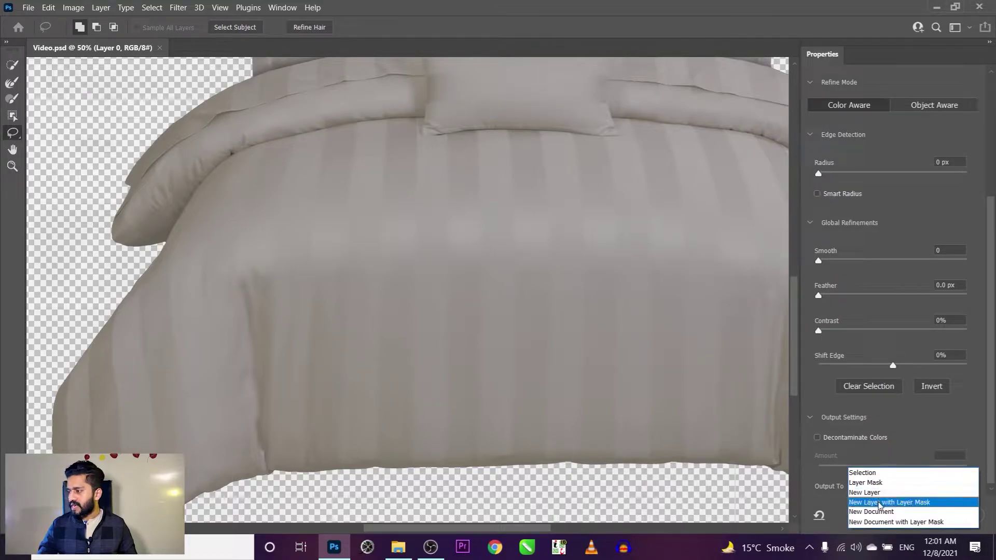
pyautogui.click(880, 505)
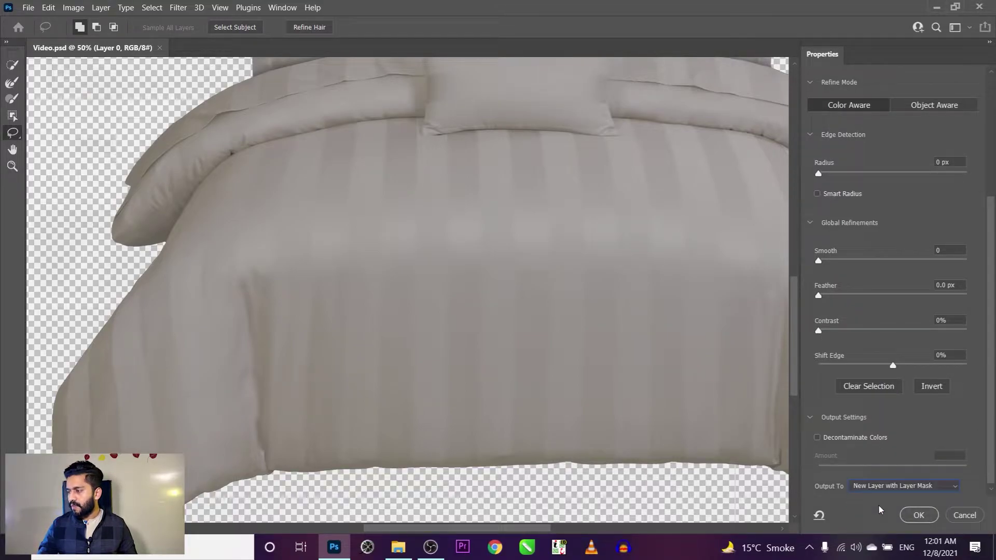
pyautogui.click(918, 515)
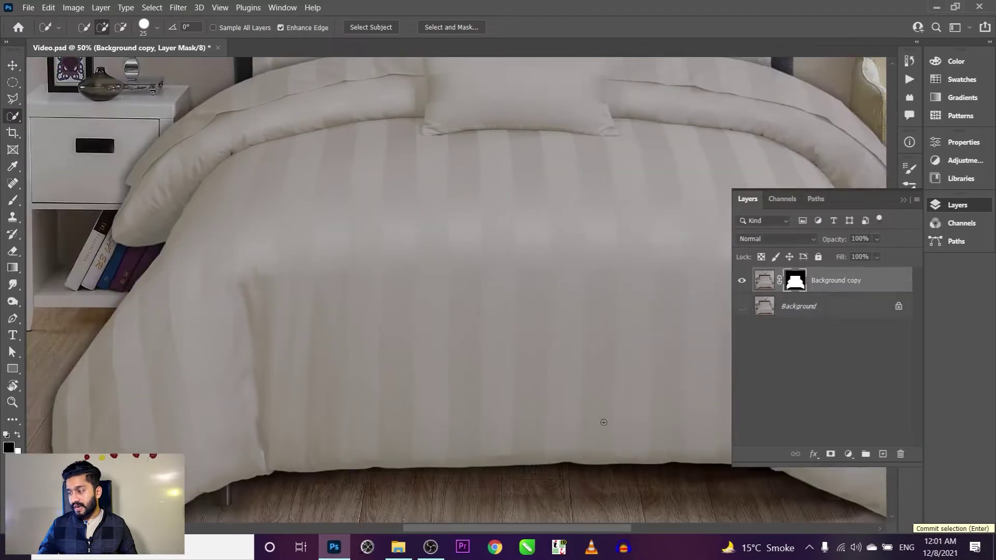
# - Place Background copy in a new group named 'Color Change' and drag the bed mask onto it
pyautogui.moveTo(465, 367); pyautogui.dragTo(397, 354)
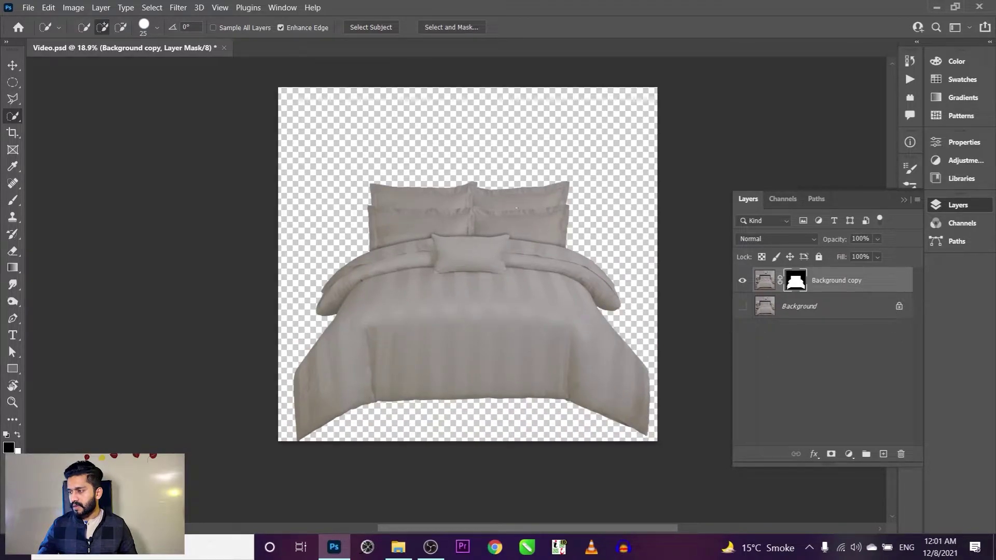
pyautogui.click(742, 306)
pyautogui.press('v')
pyautogui.rightClick(850, 281)
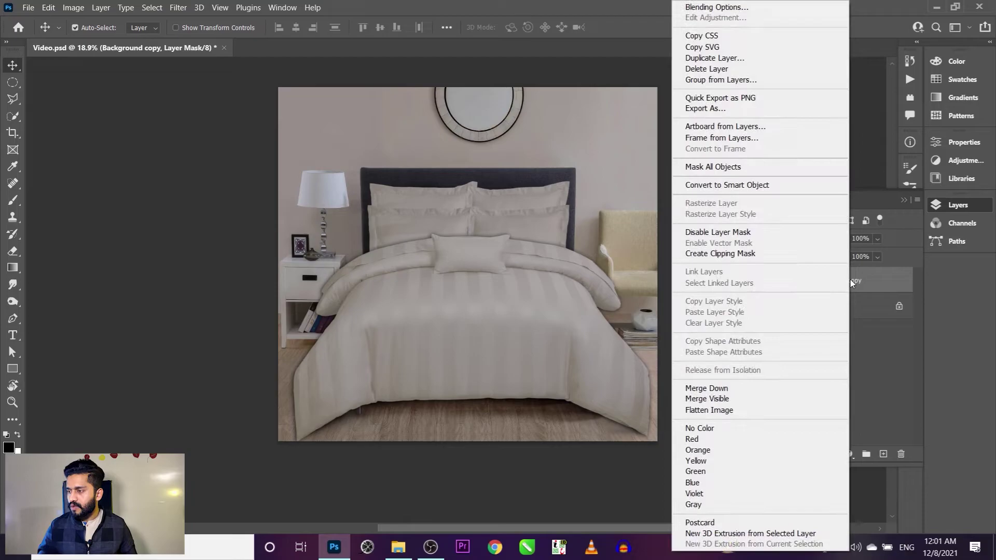
pyautogui.click(737, 80)
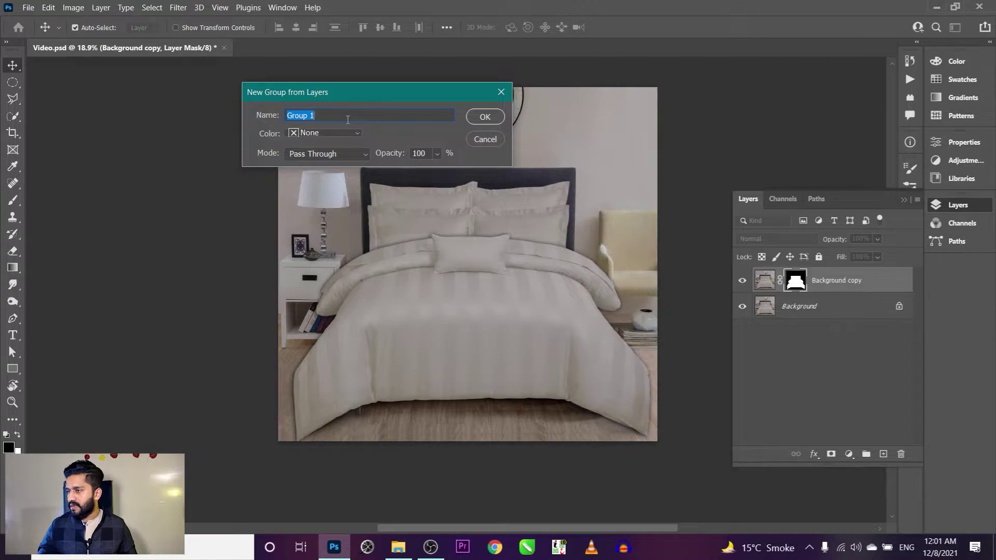
pyautogui.write('Color Change')
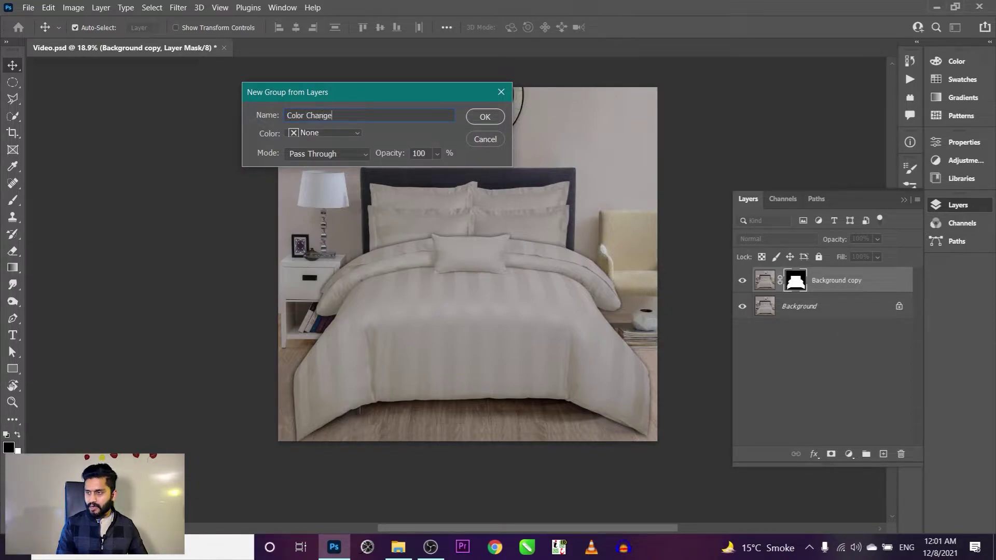
pyautogui.press('Return')
pyautogui.click(809, 297)
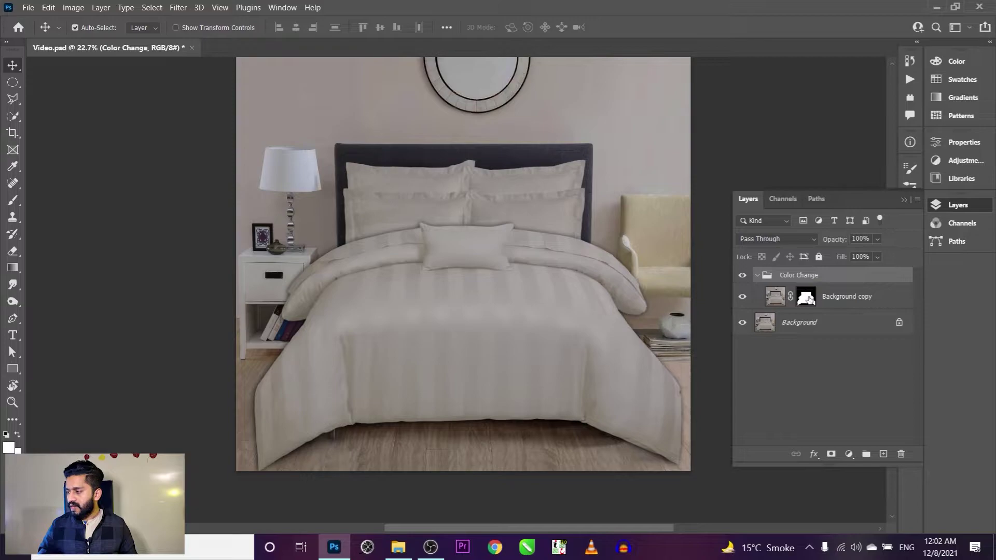
pyautogui.moveTo(809, 300)
pyautogui.mouseDown()
pyautogui.moveTo(806, 276)
pyautogui.moveTo(793, 278)
pyautogui.mouseUp()
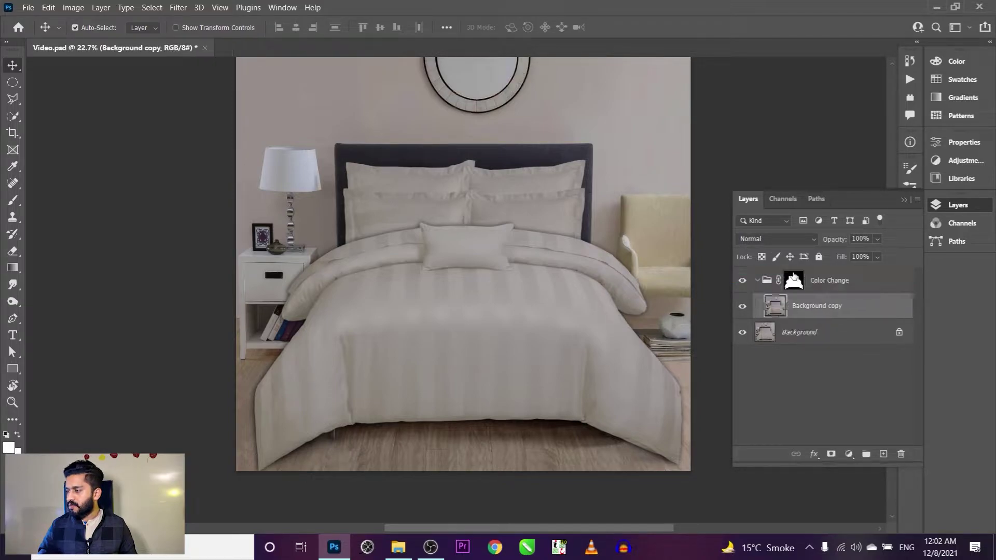
# - Expand the masked Color Change group and select the Background copy layer inside it
pyautogui.click(759, 281)
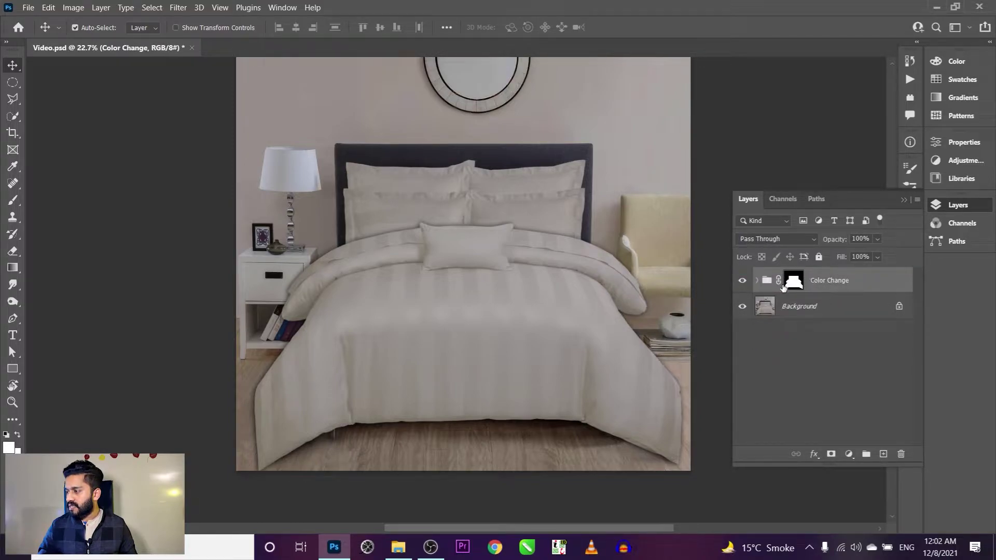
pyautogui.click(795, 284)
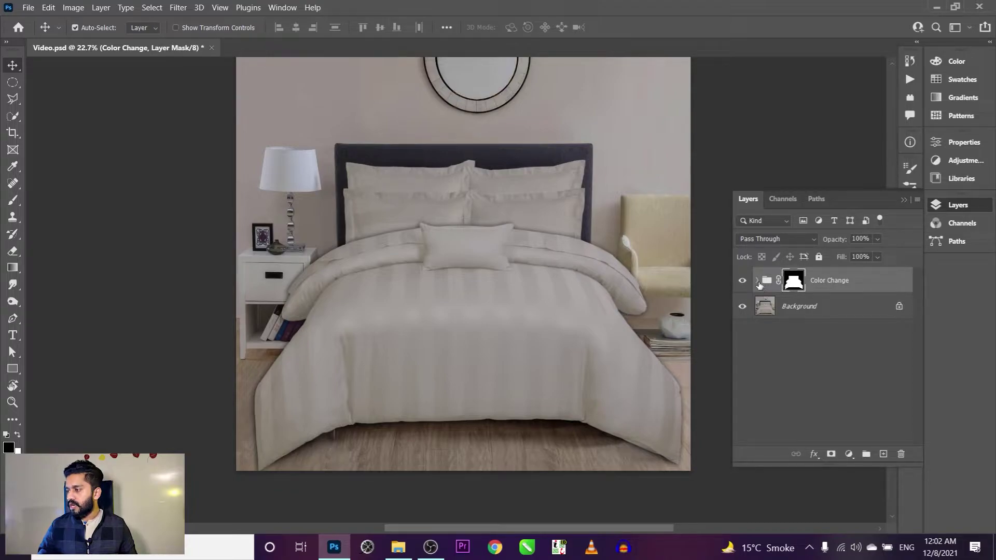
pyautogui.click(756, 280)
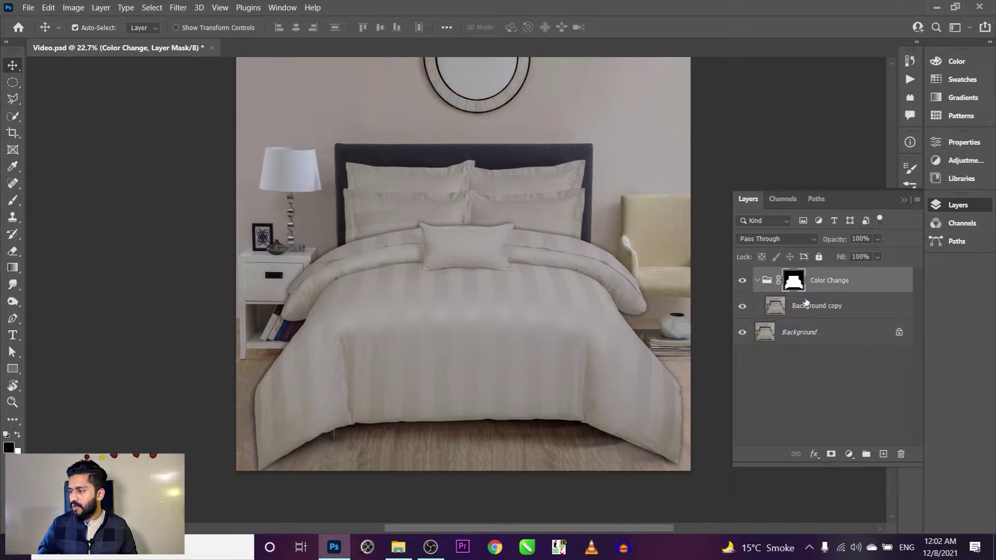
pyautogui.click(806, 303)
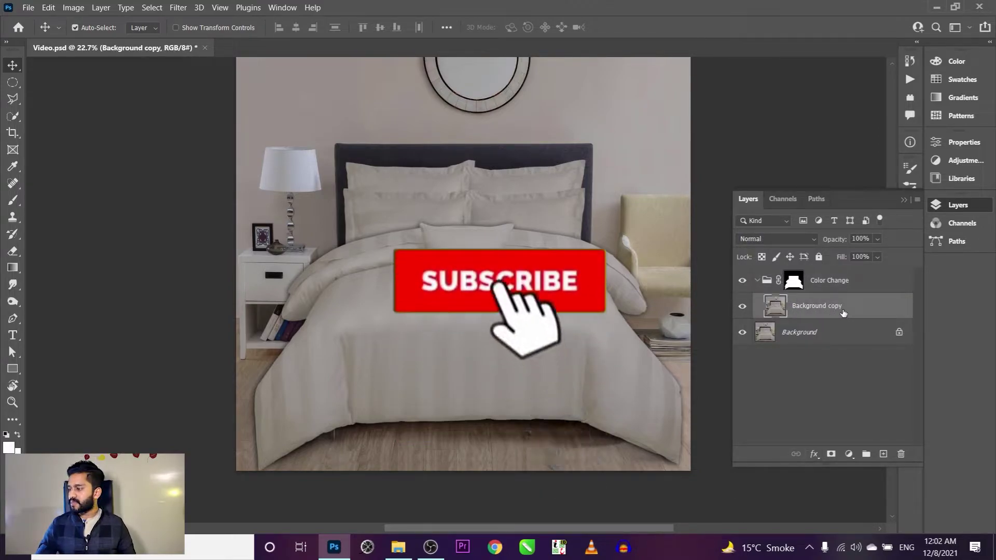
pyautogui.click(849, 455)
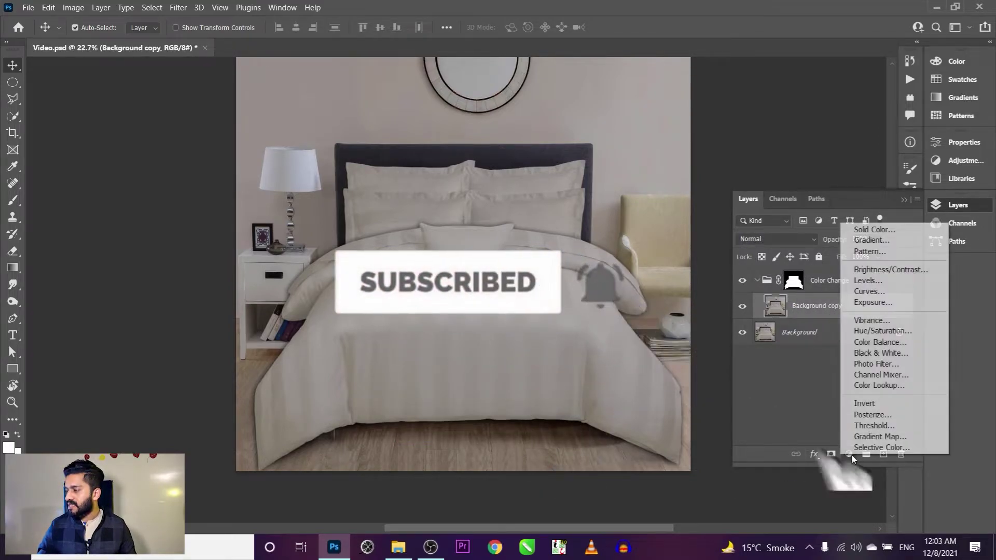
# - Add a Solid Color fill layer in muted grey-blue #696a78 over the bedding
pyautogui.click(866, 230)
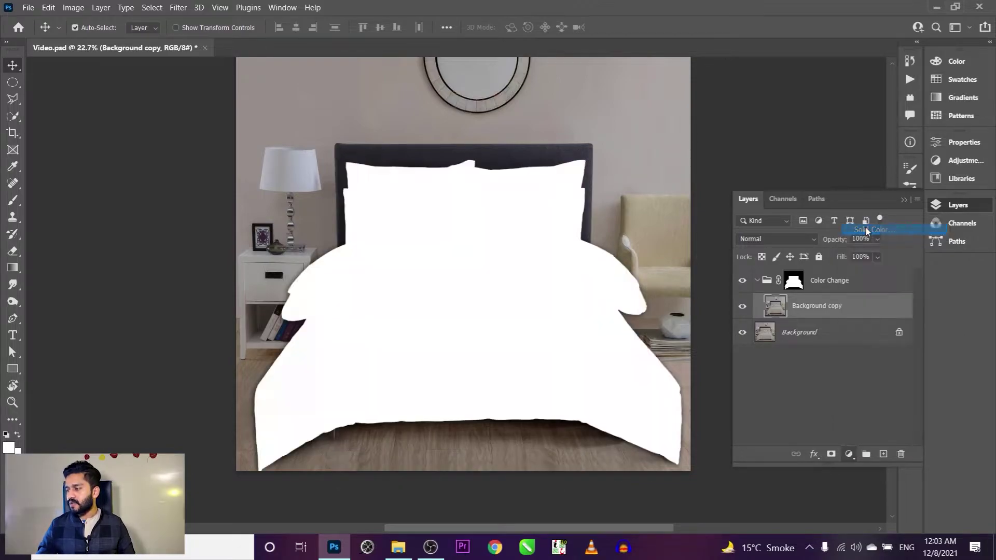
pyautogui.moveTo(645, 231); pyautogui.dragTo(684, 252)
pyautogui.click(816, 227)
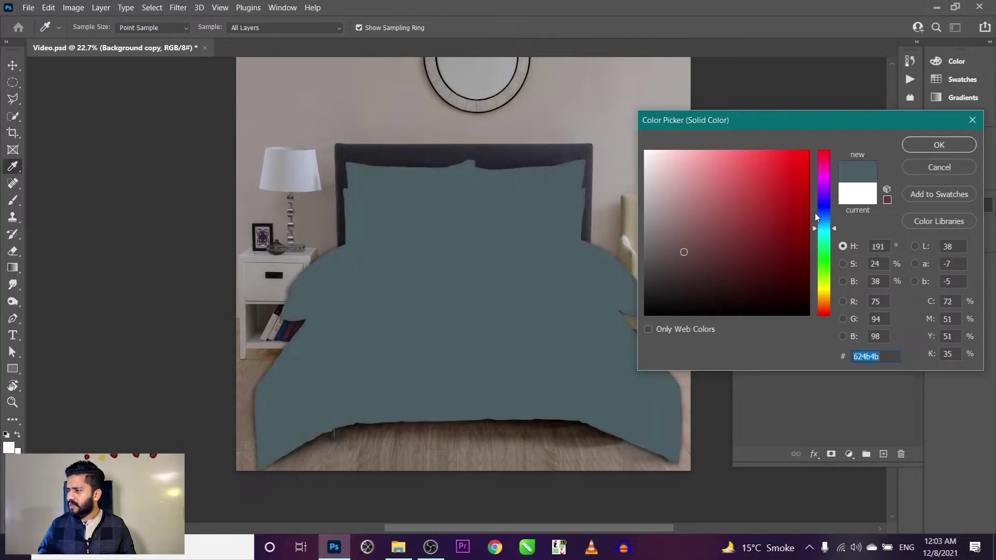
pyautogui.click(818, 213)
pyautogui.moveTo(684, 252)
pyautogui.mouseDown()
pyautogui.moveTo(682, 233)
pyautogui.moveTo(666, 252)
pyautogui.mouseUp()
pyautogui.moveTo(831, 211); pyautogui.dragTo(830, 210)
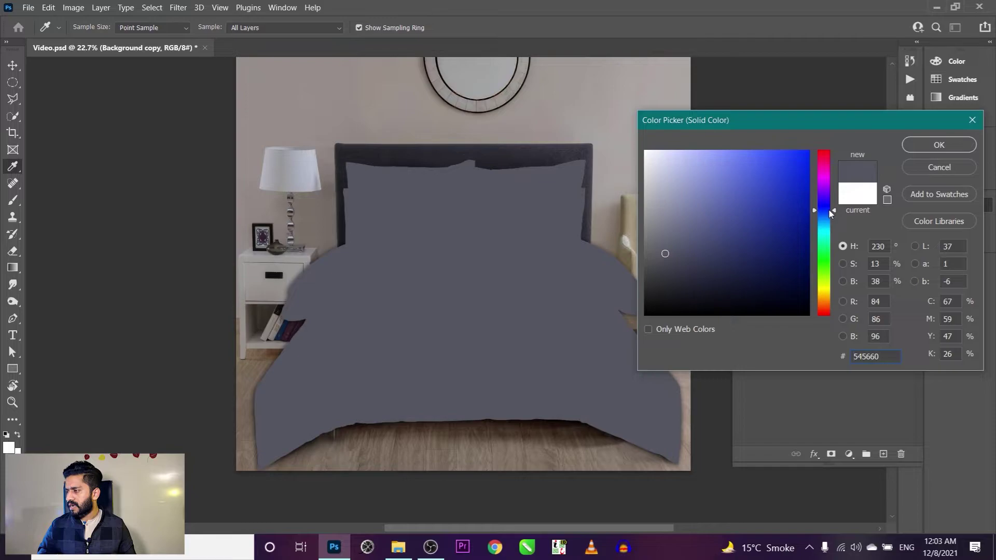
pyautogui.moveTo(829, 210)
pyautogui.mouseDown()
pyautogui.moveTo(828, 219)
pyautogui.moveTo(826, 208)
pyautogui.mouseUp()
pyautogui.click(669, 238)
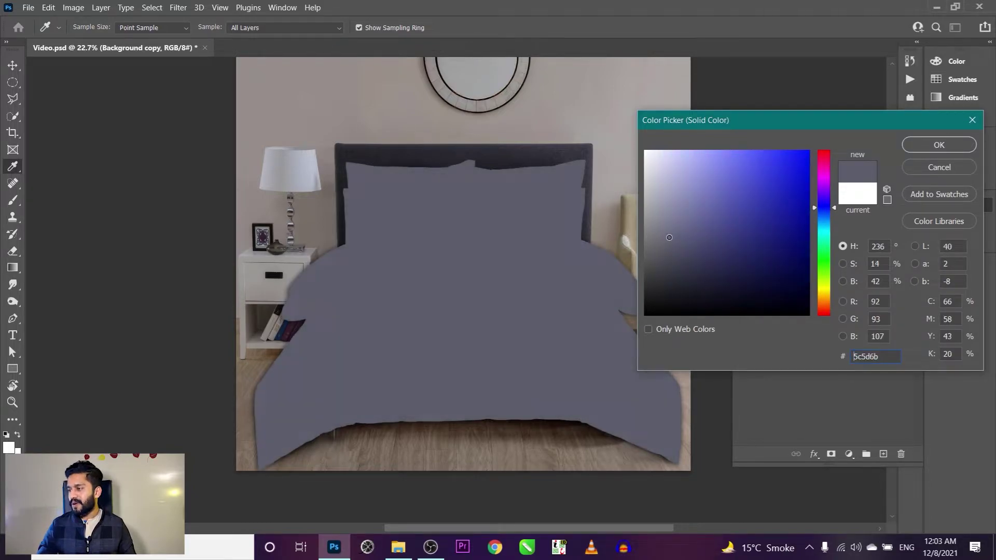
pyautogui.moveTo(670, 237); pyautogui.dragTo(666, 238)
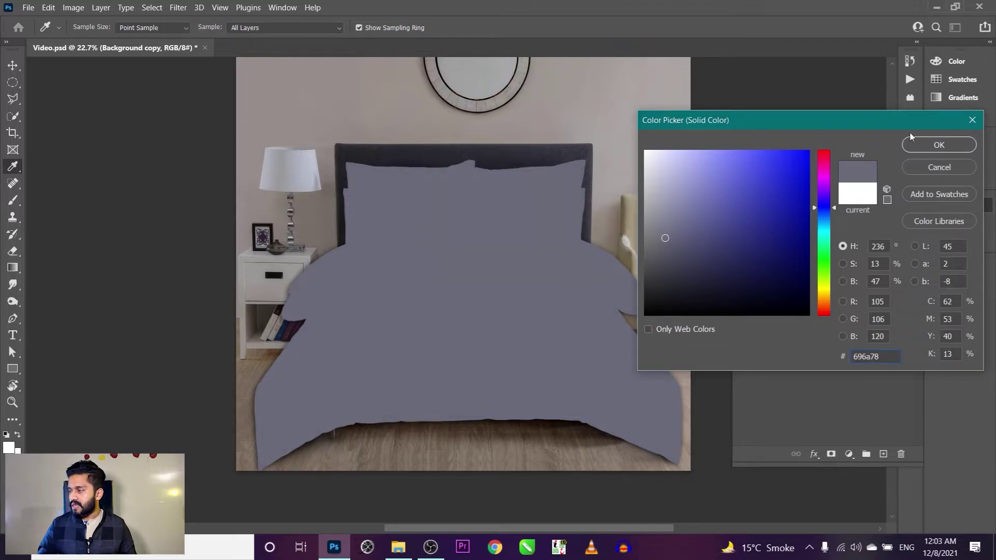
pyautogui.click(939, 145)
pyautogui.click(798, 238)
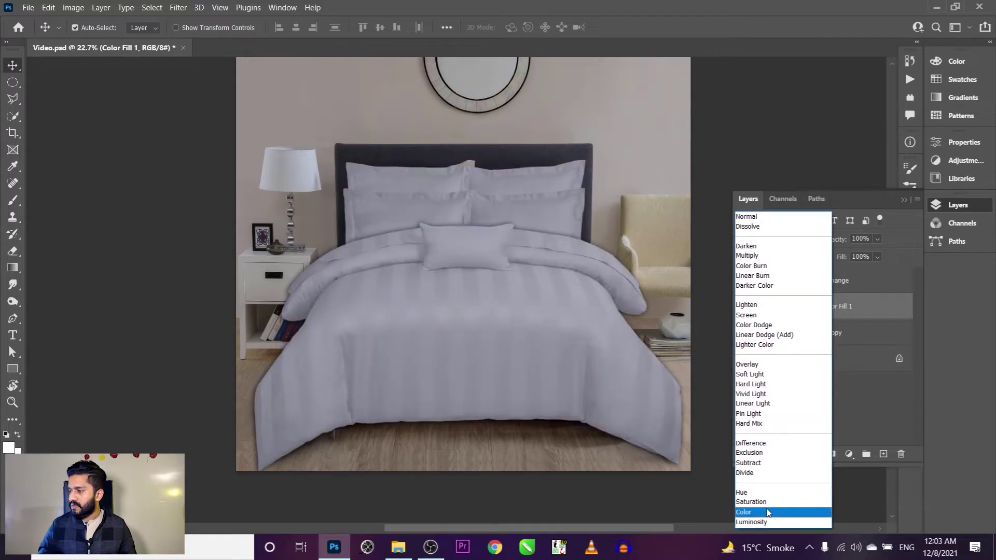
# - Set Color Fill 1 to Color blend mode and retune it to a greyish lavender
pyautogui.click(768, 513)
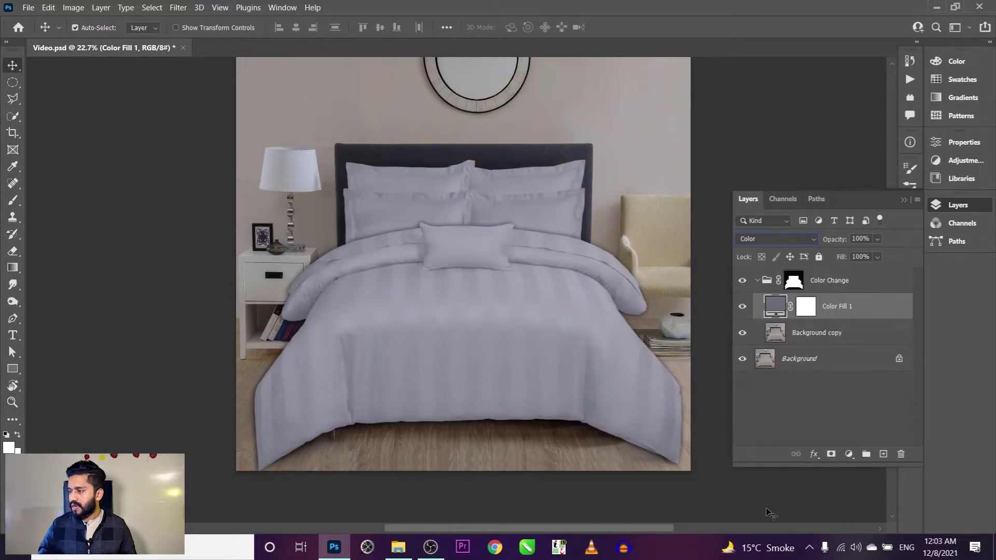
pyautogui.doubleClick(770, 307)
pyautogui.moveTo(663, 236)
pyautogui.mouseDown()
pyautogui.moveTo(680, 282)
pyautogui.moveTo(784, 270)
pyautogui.mouseUp()
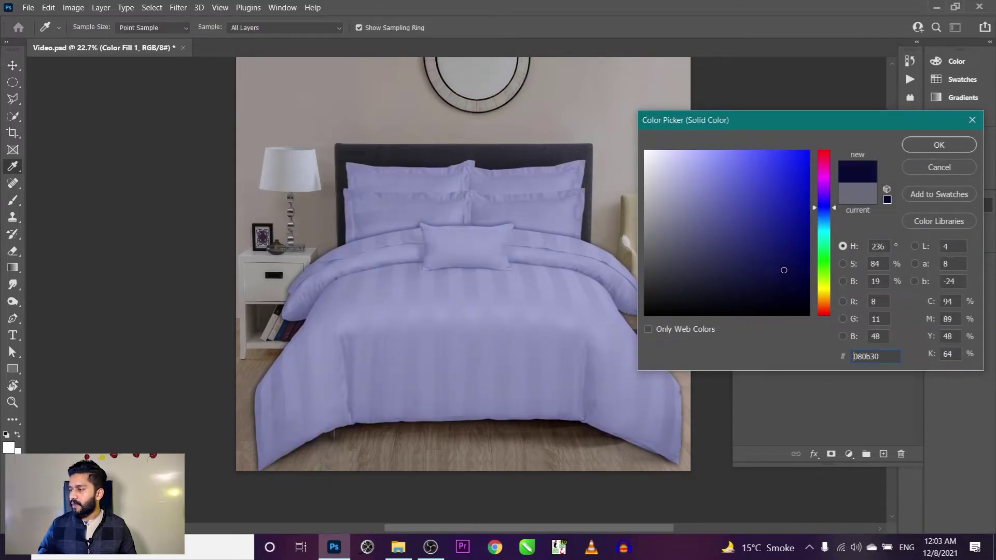
pyautogui.moveTo(784, 270); pyautogui.dragTo(707, 196)
pyautogui.press('Return')
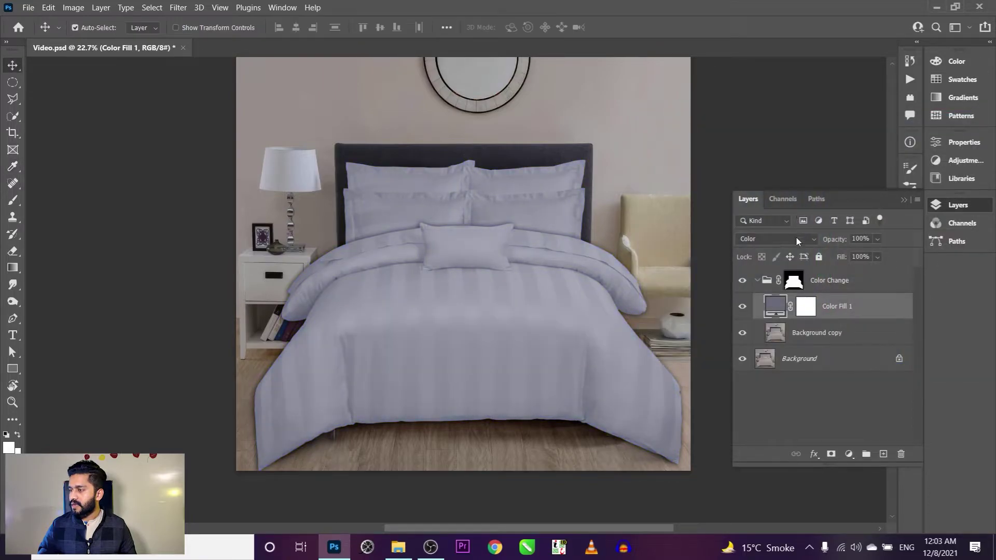
# - Switch Color Fill 1 to Multiply and pick a lighter grey-blue fill colour
pyautogui.click(797, 238)
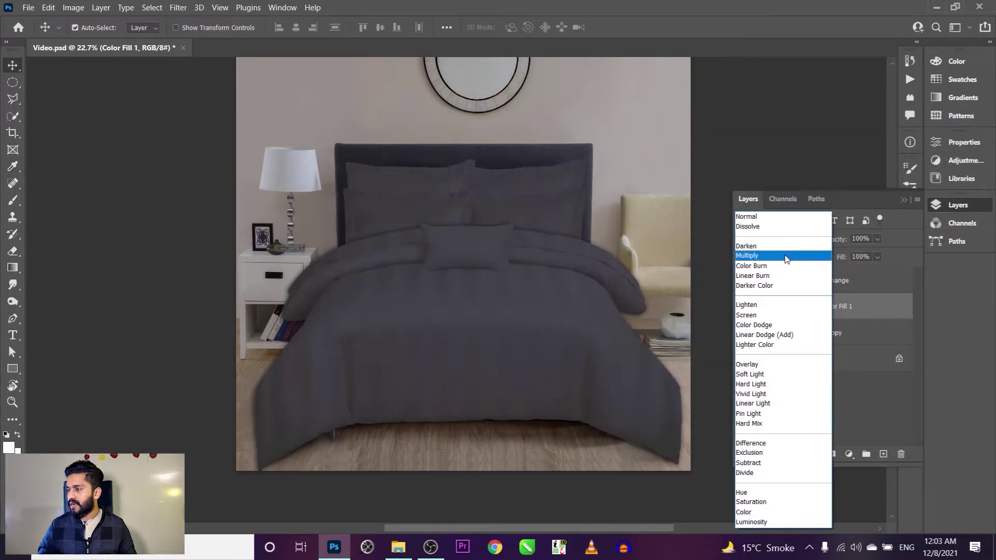
pyautogui.click(786, 255)
pyautogui.keyDown('ctrl'); pyautogui.click(502, 333); pyautogui.keyUp('ctrl')
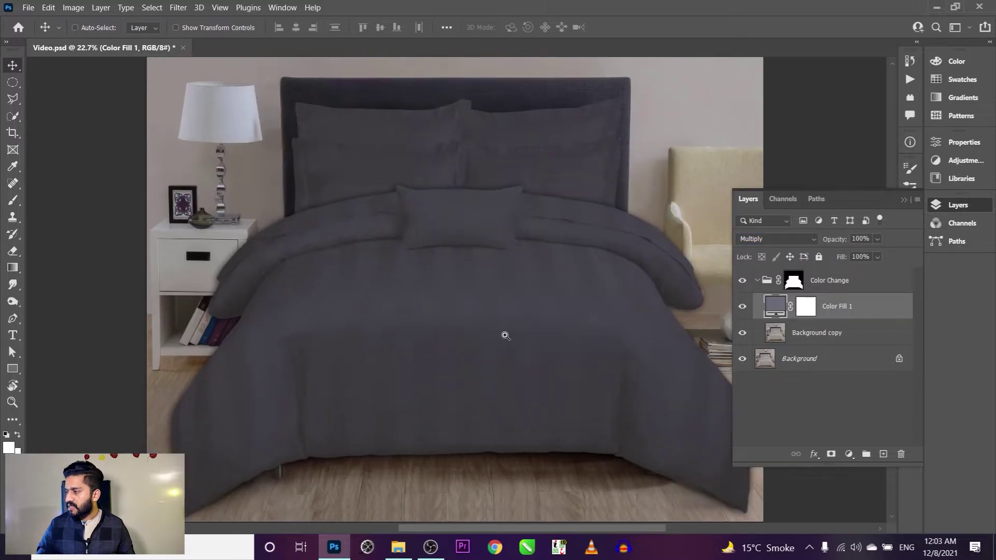
pyautogui.doubleClick(774, 305)
pyautogui.moveTo(666, 234)
pyautogui.mouseDown()
pyautogui.moveTo(659, 206)
pyautogui.moveTo(671, 231)
pyautogui.mouseUp()
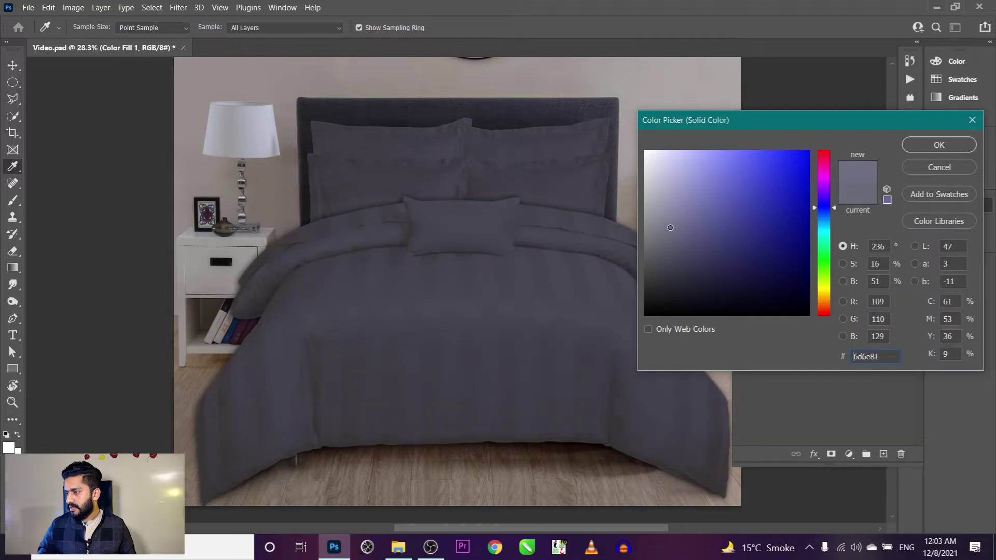
pyautogui.moveTo(492, 325); pyautogui.dragTo(493, 273)
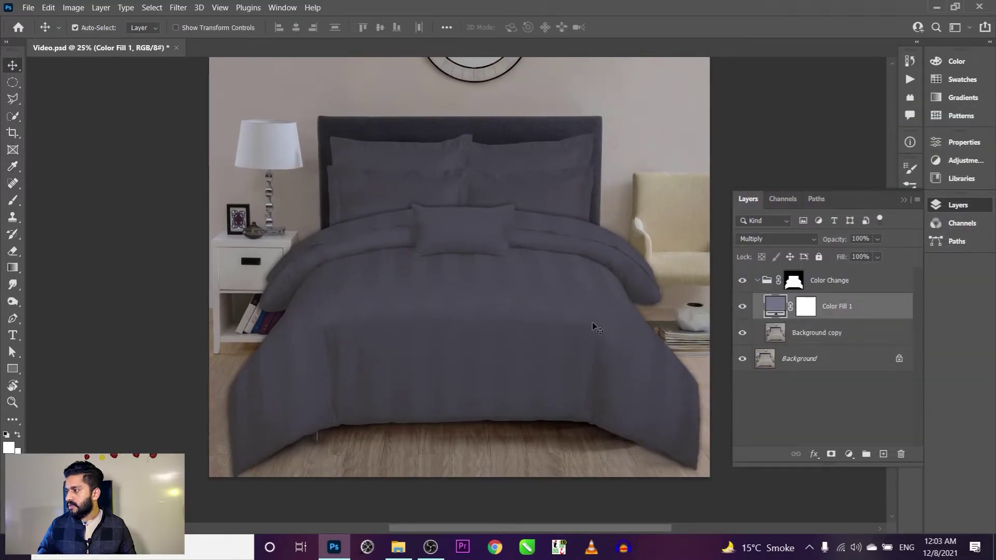
# - Add a Curves layer with an S-curve: raise midtones and highlights, darken shadows
pyautogui.click(850, 454)
pyautogui.click(861, 289)
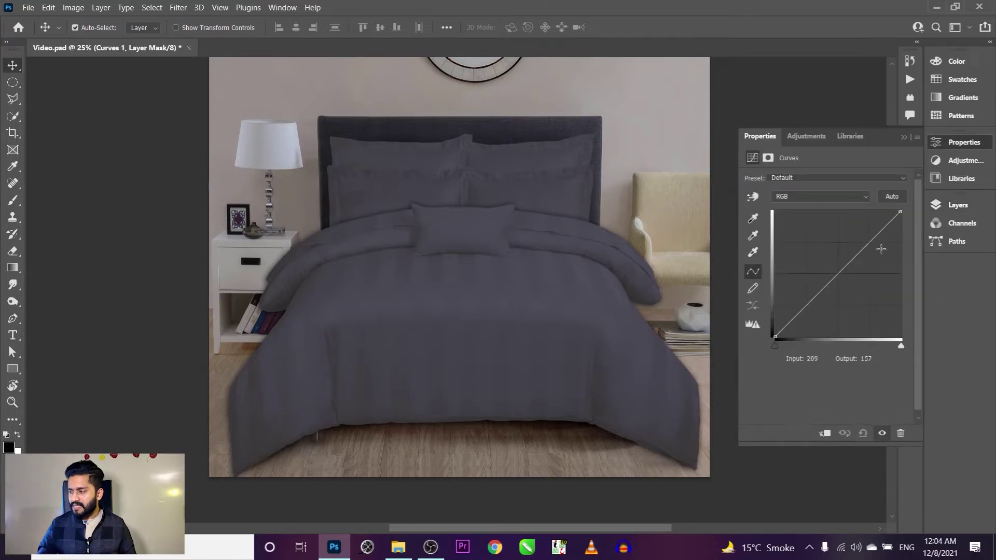
pyautogui.moveTo(839, 272); pyautogui.dragTo(837, 270)
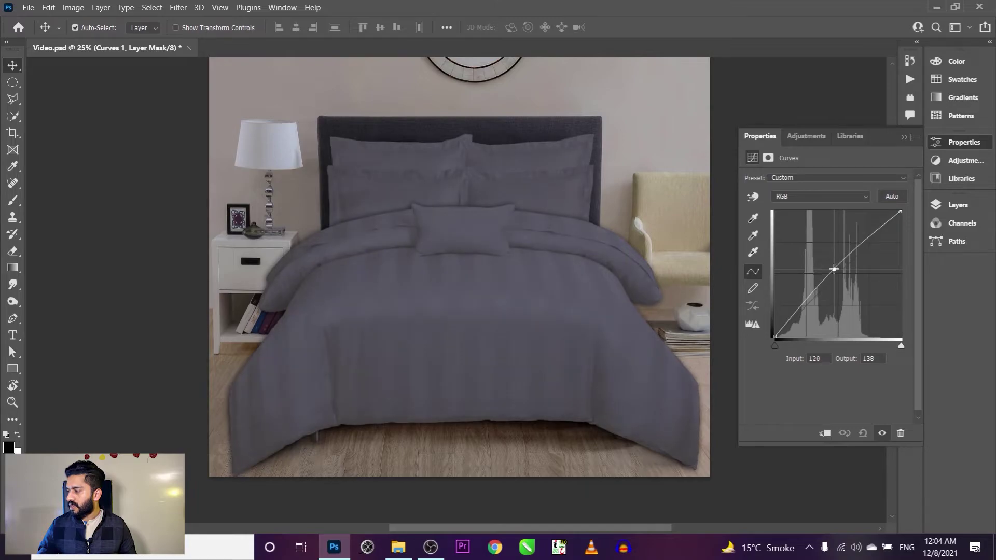
pyautogui.moveTo(875, 236); pyautogui.dragTo(875, 233)
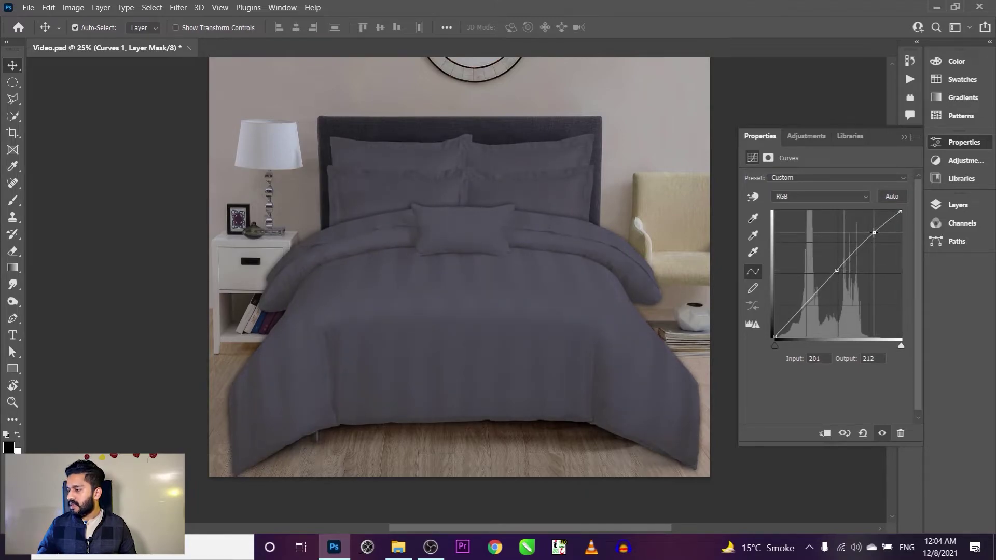
pyautogui.moveTo(803, 307); pyautogui.dragTo(805, 309)
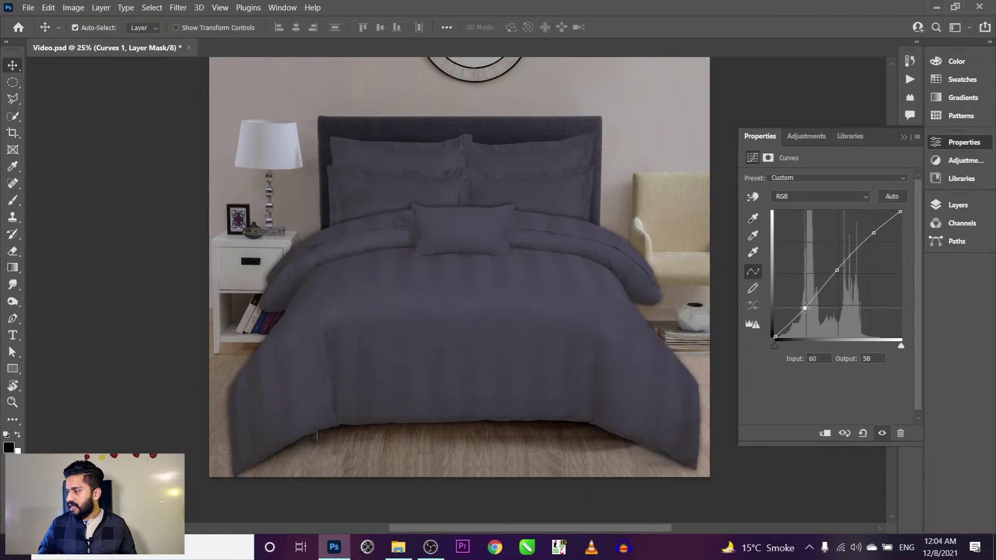
pyautogui.moveTo(837, 272); pyautogui.dragTo(831, 268)
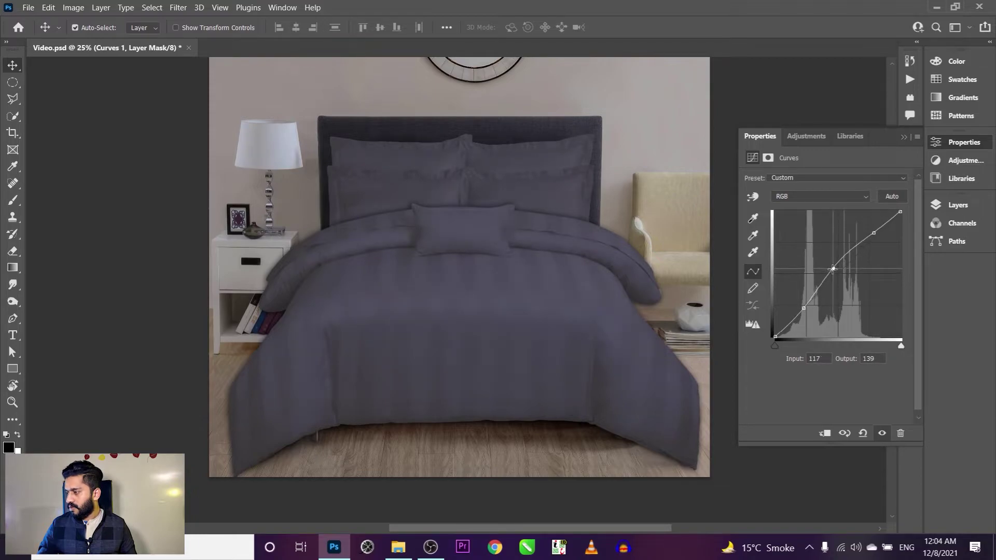
pyautogui.click(958, 205)
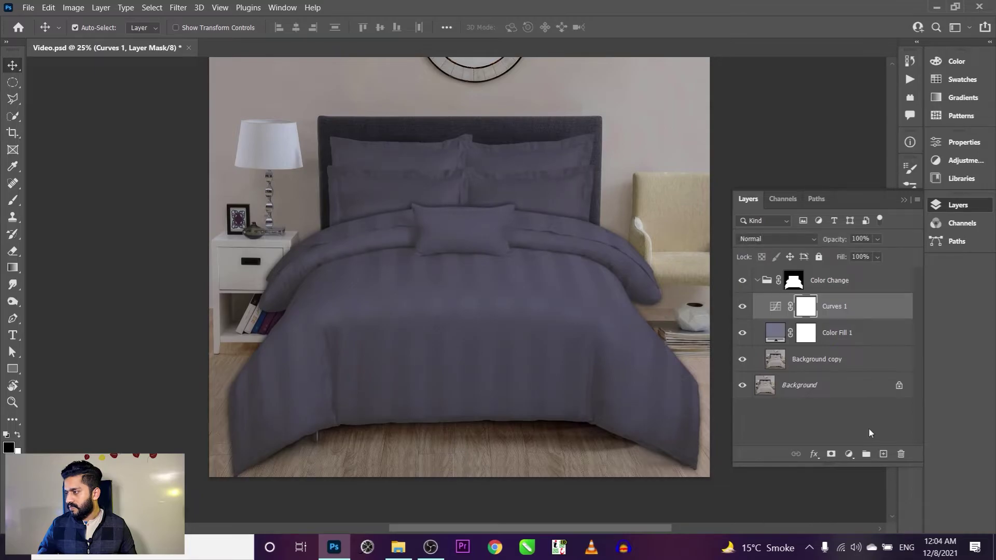
pyautogui.click(884, 339)
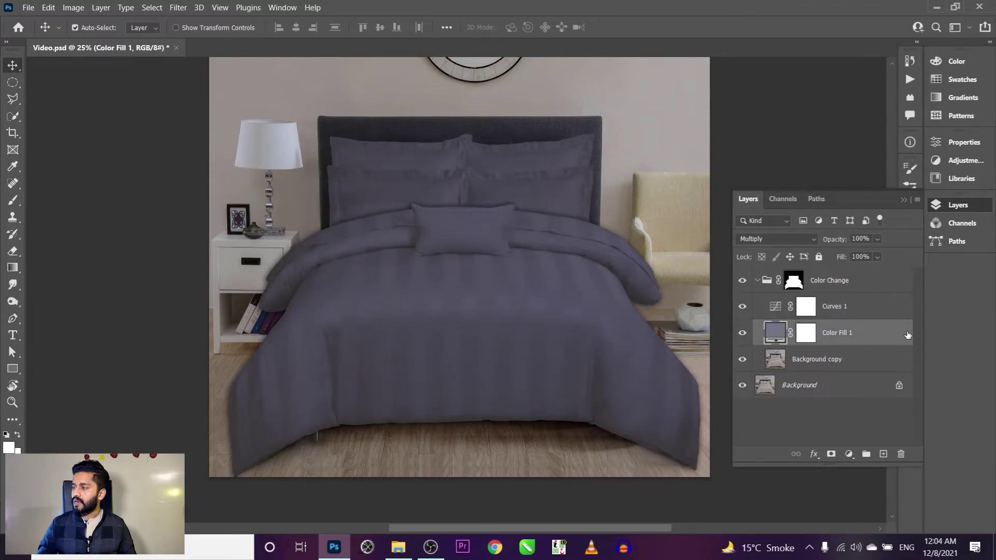
# - Split the Underlying Layer white Blend If slider on Color Fill 1 so the stripes show
pyautogui.doubleClick(907, 335)
pyautogui.moveTo(570, 85); pyautogui.dragTo(716, 65)
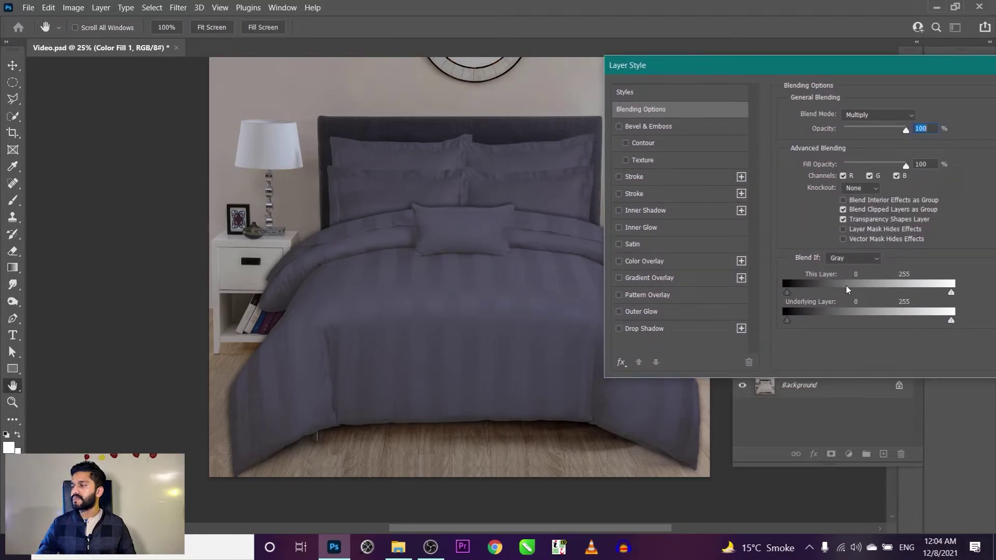
pyautogui.click(864, 265)
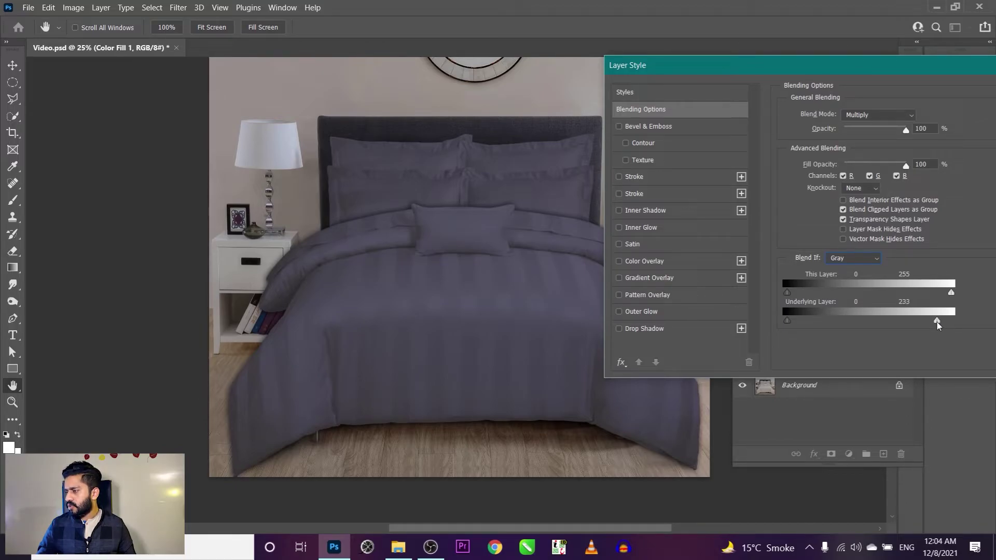
pyautogui.moveTo(912, 322); pyautogui.dragTo(885, 322)
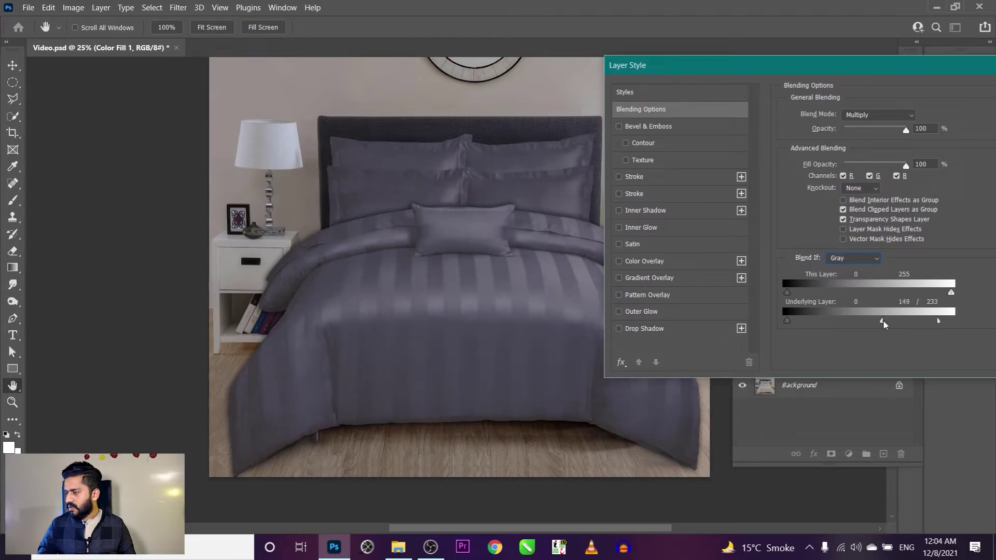
pyautogui.moveTo(884, 323); pyautogui.dragTo(889, 320)
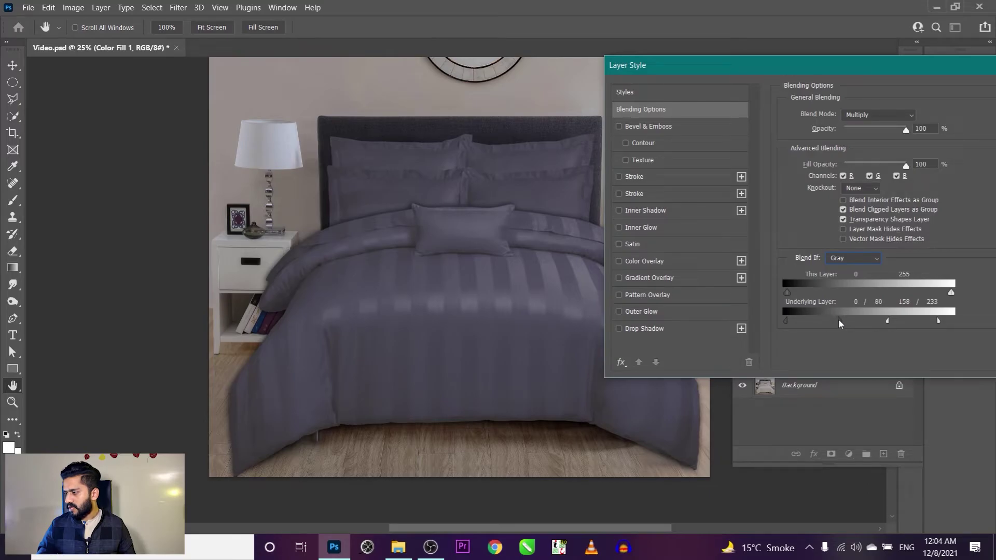
pyautogui.moveTo(888, 322); pyautogui.dragTo(876, 322)
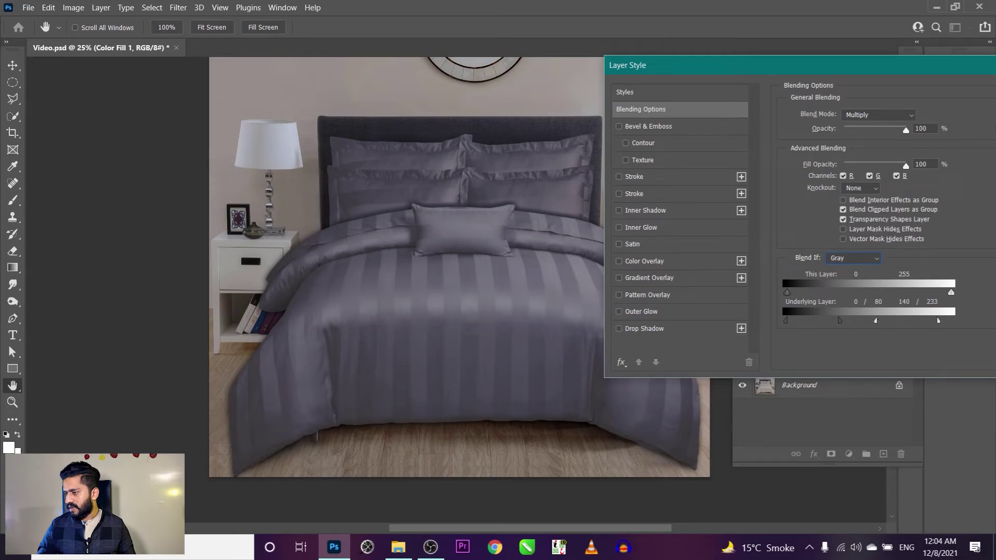
pyautogui.moveTo(875, 69); pyautogui.dragTo(645, 82)
pyautogui.click(844, 113)
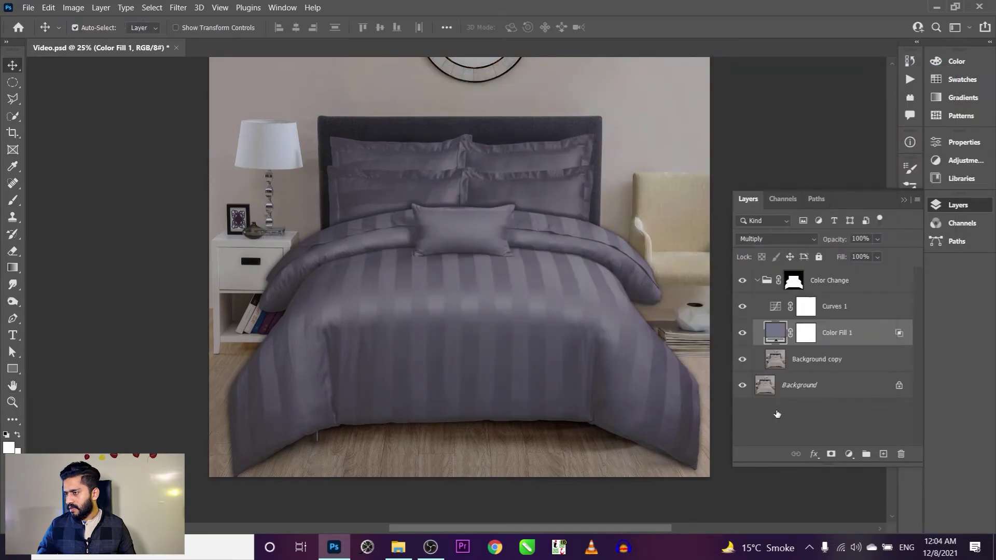
# - Toggle the Blend If result off and on to compare, checking the pillow up close
pyautogui.hotkey('ctrl', 'z')
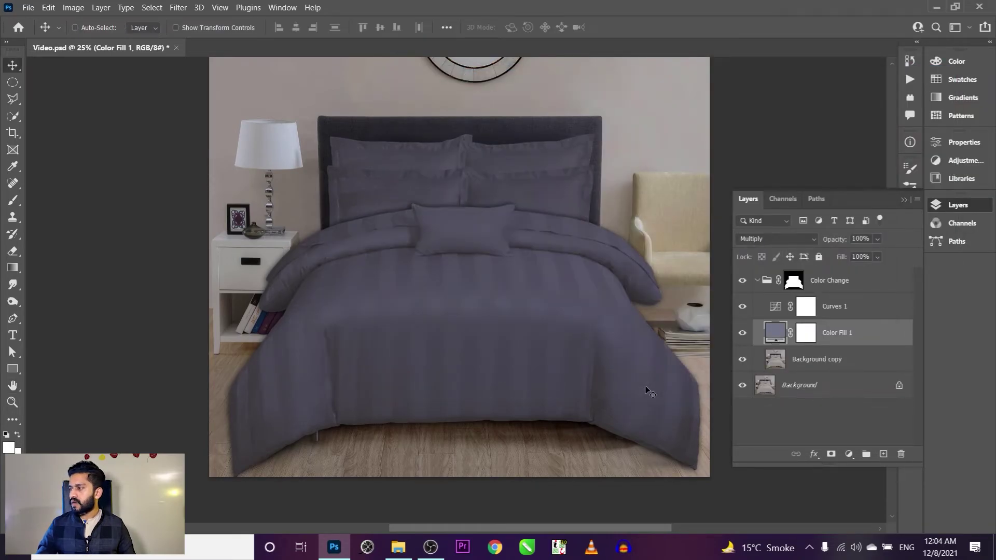
pyautogui.hotkey('ctrl', 'shift', 'z')
pyautogui.moveTo(491, 199); pyautogui.dragTo(497, 218)
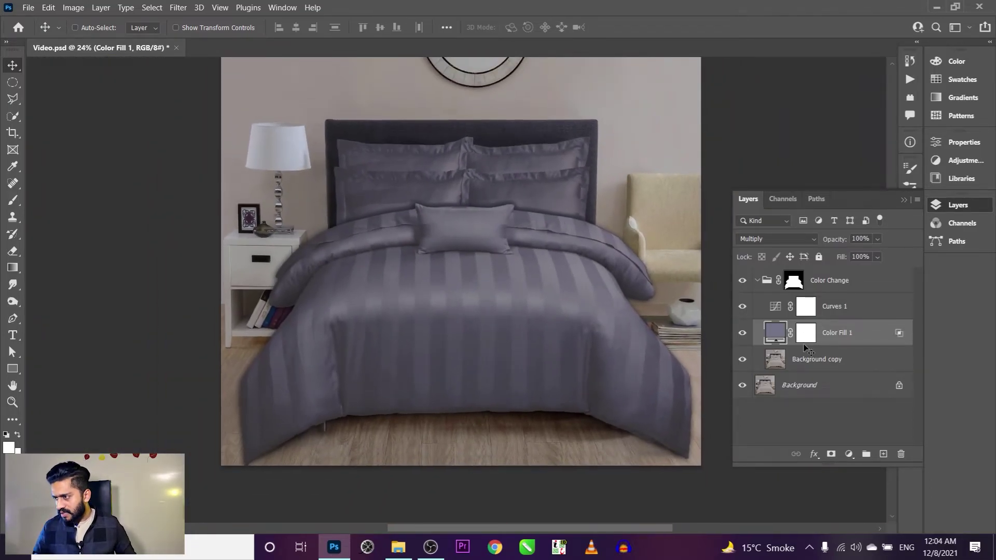
pyautogui.doubleClick(771, 332)
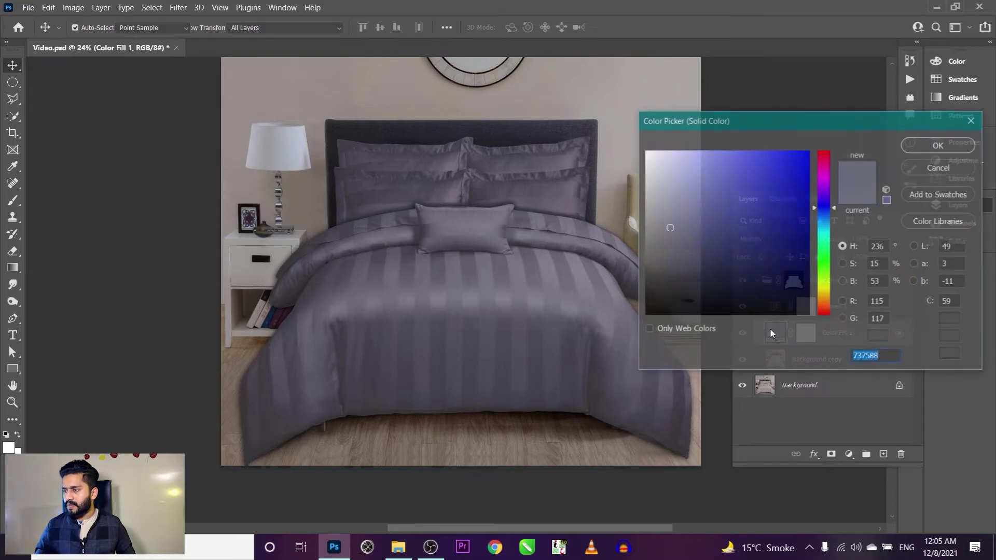
# - Preview blue, red, green and dark brown fill colours, settling on reddish-brown
pyautogui.moveTo(723, 244)
pyautogui.mouseDown()
pyautogui.moveTo(758, 218)
pyautogui.moveTo(689, 170)
pyautogui.mouseUp()
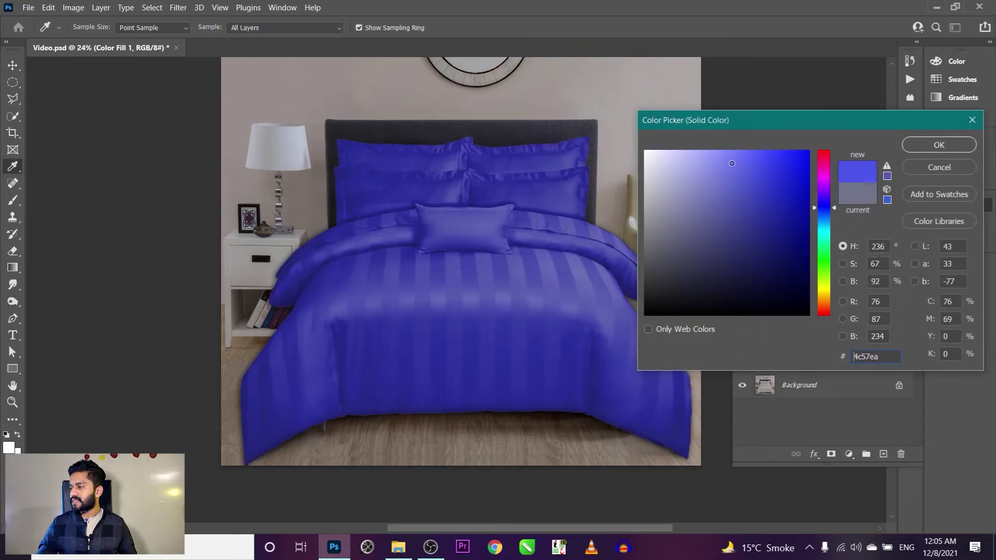
pyautogui.click(817, 172)
pyautogui.moveTo(817, 172); pyautogui.dragTo(817, 151)
pyautogui.moveTo(749, 215)
pyautogui.mouseDown()
pyautogui.moveTo(670, 253)
pyautogui.moveTo(709, 287)
pyautogui.moveTo(685, 268)
pyautogui.moveTo(789, 278)
pyautogui.mouseUp()
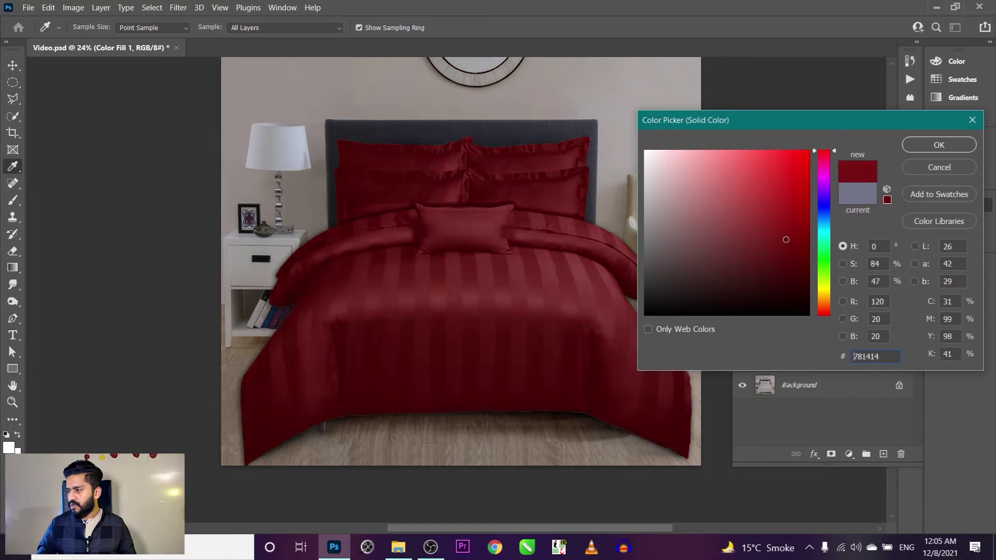
pyautogui.click(822, 280)
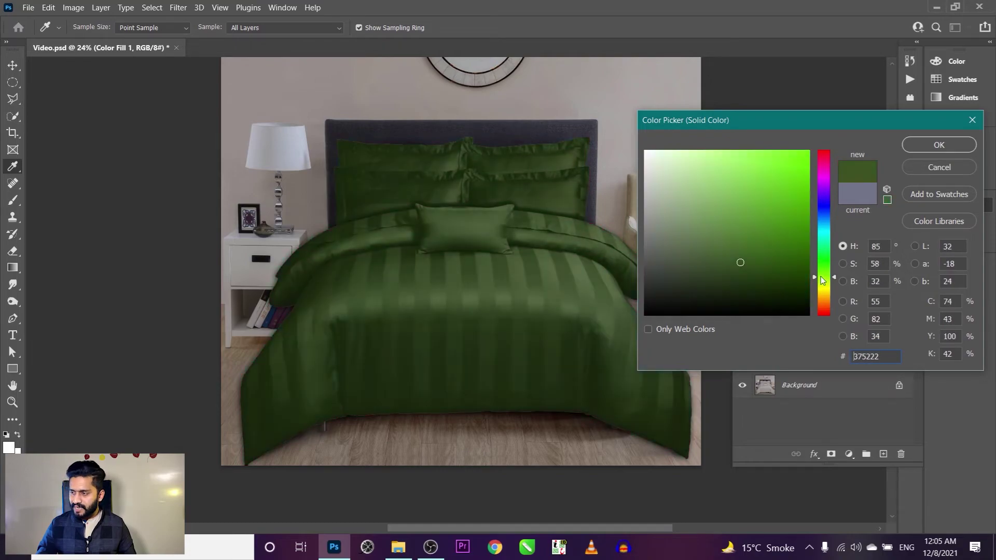
pyautogui.moveTo(775, 246); pyautogui.dragTo(793, 301)
pyautogui.click(824, 311)
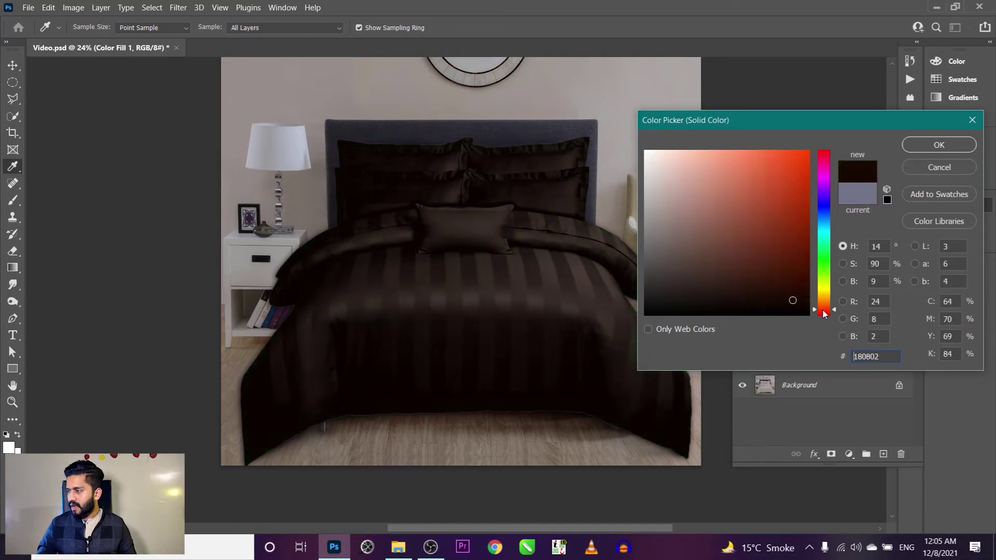
pyautogui.moveTo(721, 222)
pyautogui.mouseDown()
pyautogui.moveTo(736, 222)
pyautogui.moveTo(688, 244)
pyautogui.mouseUp()
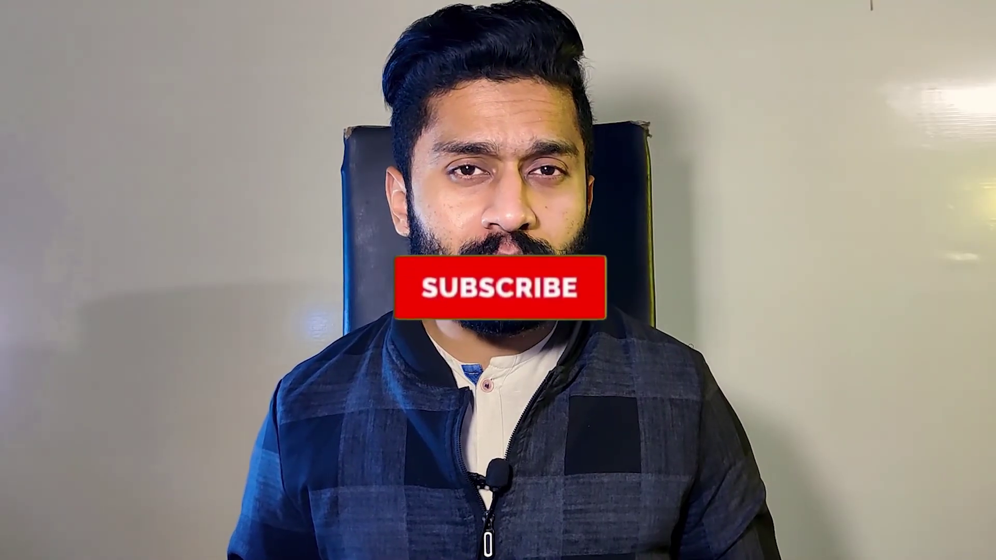